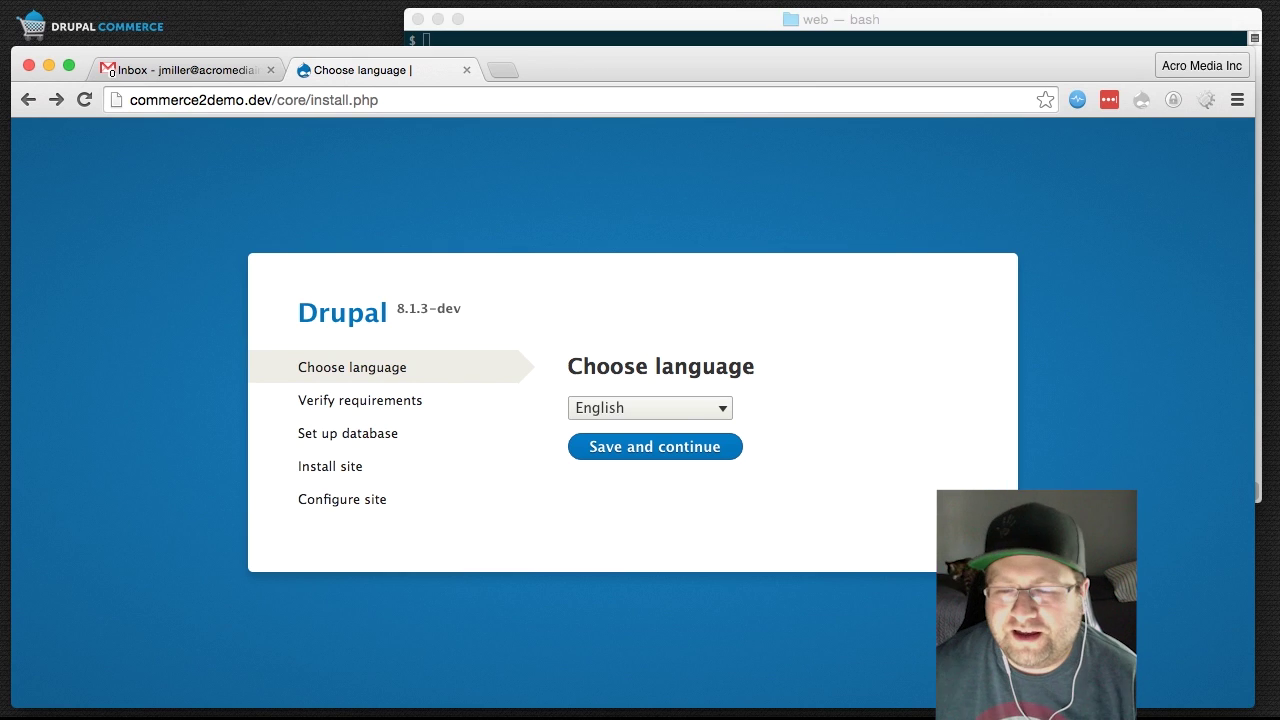
Step: Widen the browser window slightly, keep English as the installation language, and continue past the requirements review to the database setup
mouse_move(1252, 586)
left_mouse_down()
mouse_move(1110, 586)
mouse_move(1262, 586)
left_mouse_up()
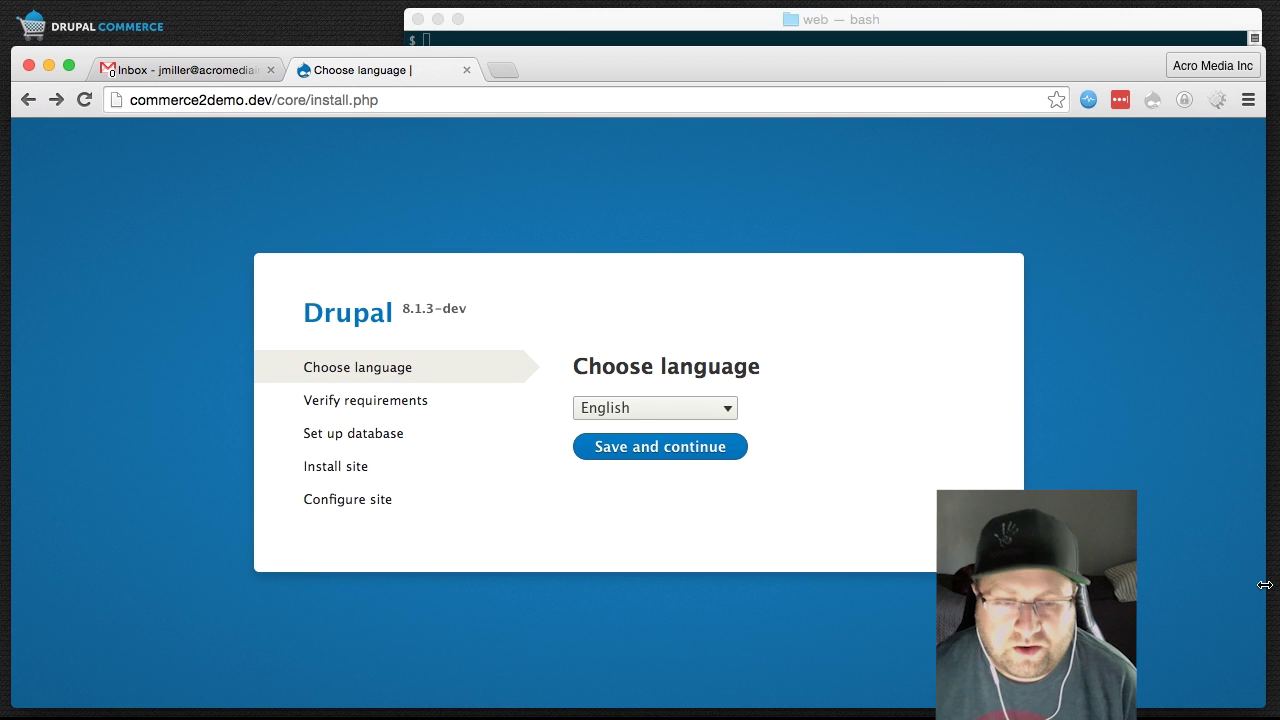
left_click(684, 465)
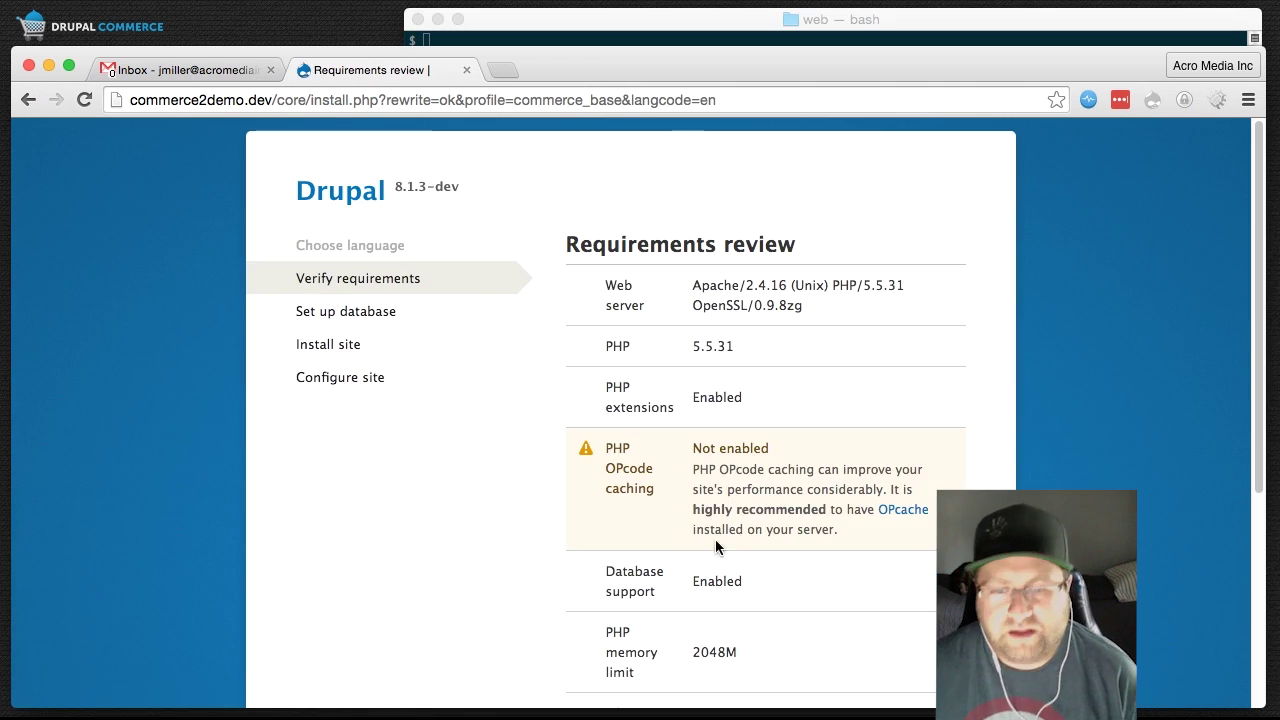
scroll(680, 549, "down", 5)
left_click(912, 626)
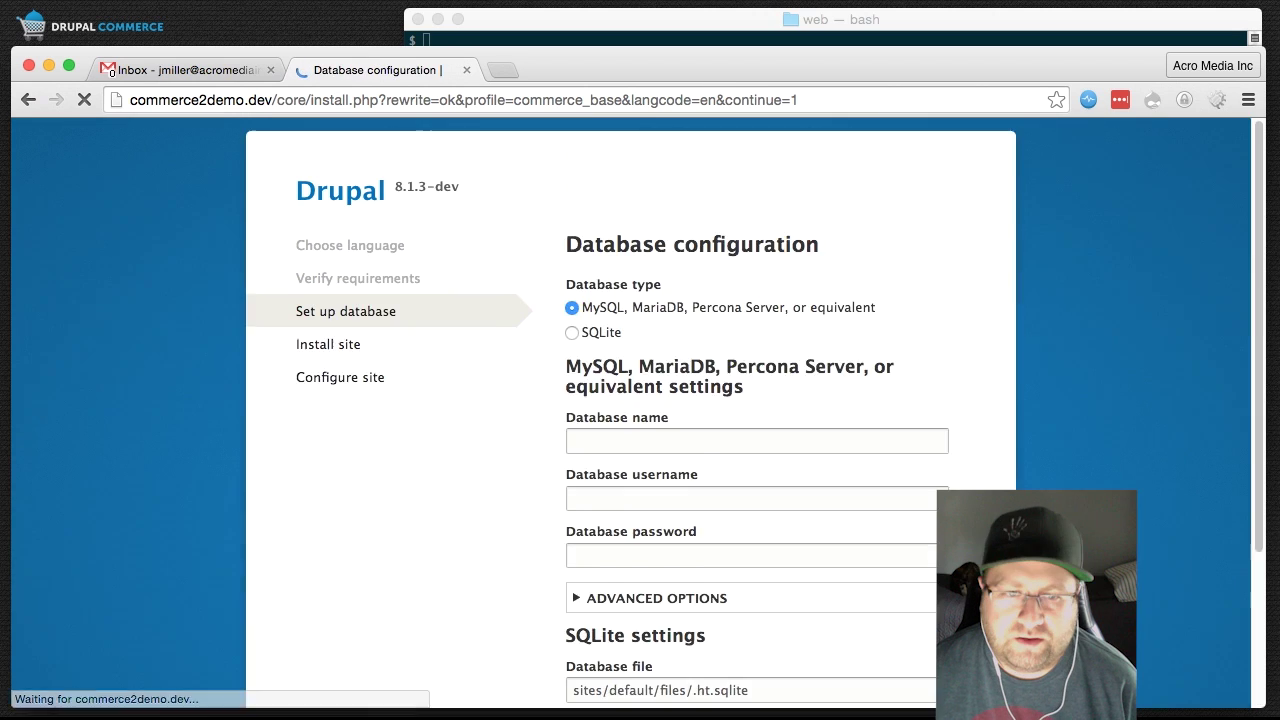
Step: Close the inbox page and open docs.drupalcommerce.org in a new browser tab
left_click(277, 70)
left_click(312, 67)
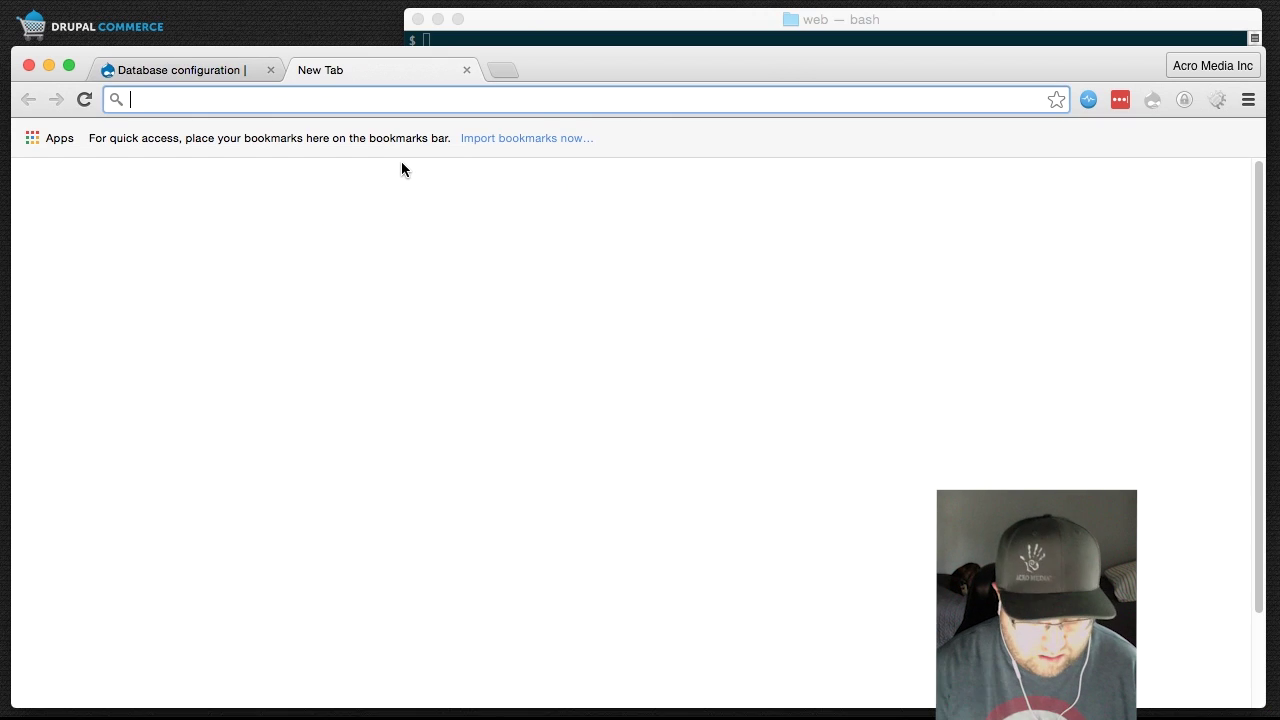
type("ocs")
key("BackSpace")
key("BackSpace")
key("BackSpace")
type("docs.platform.sh")
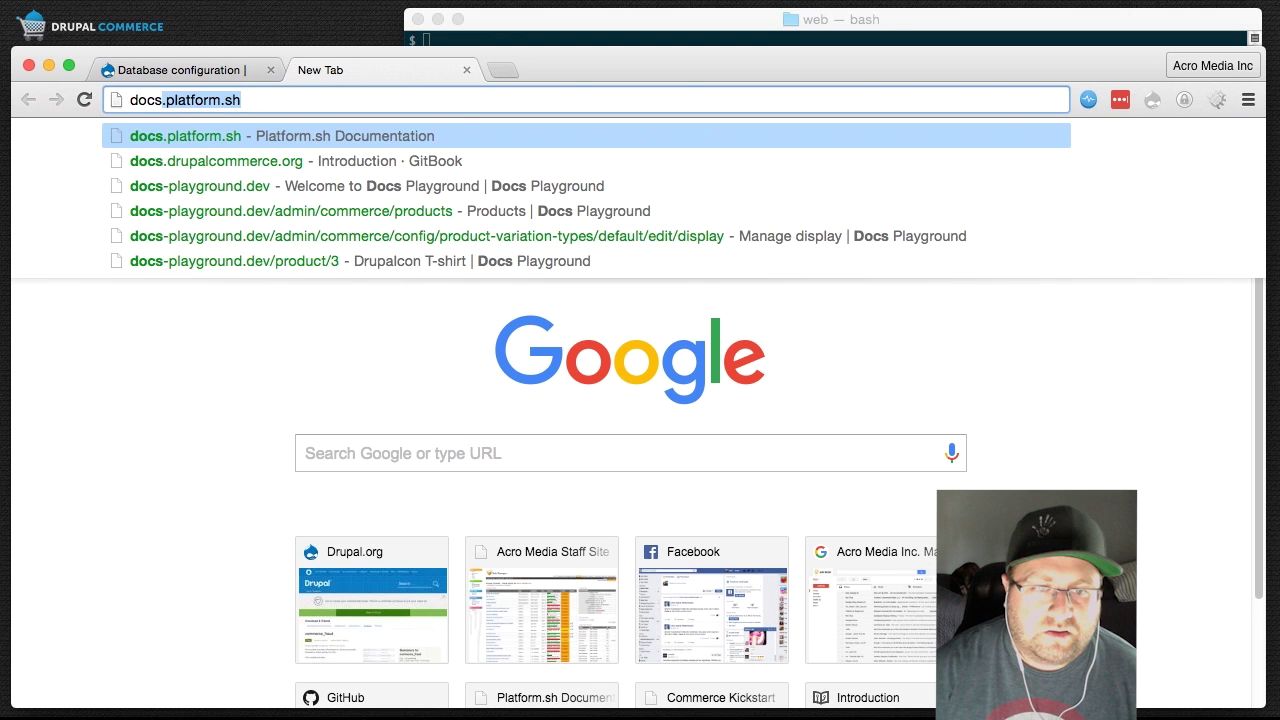
key("Down")
key("Return")
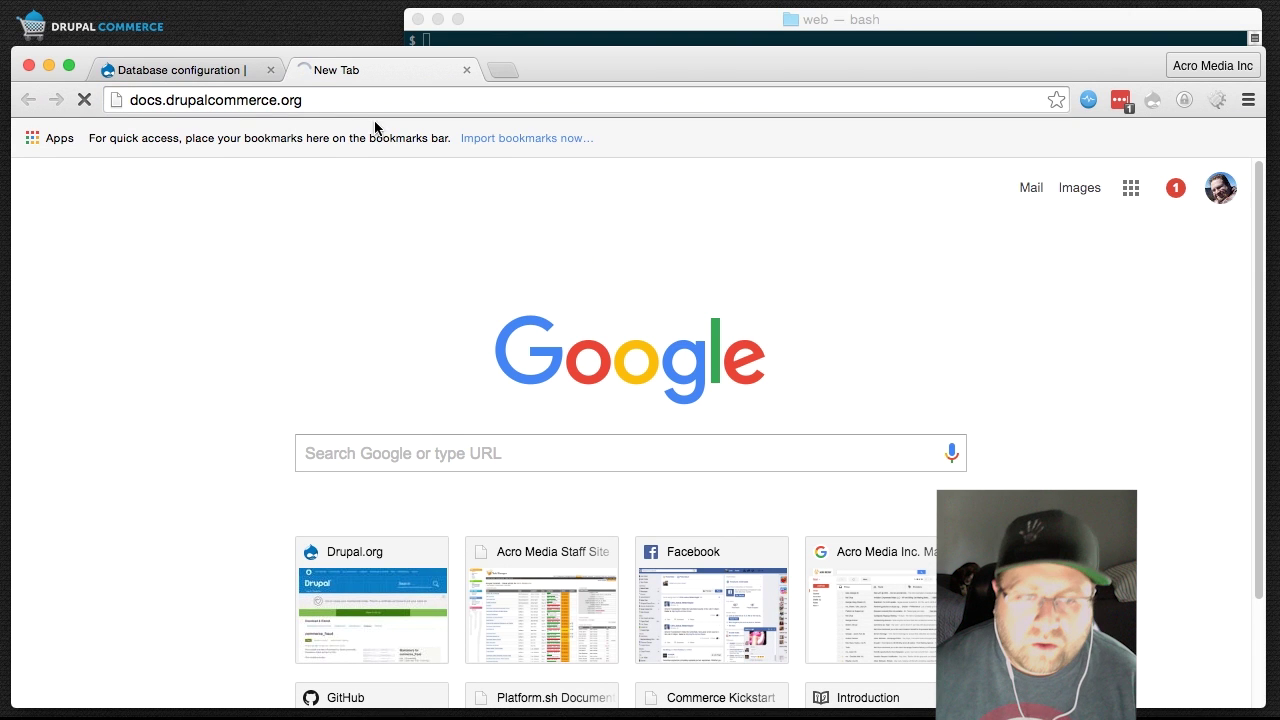
Step: Configure the site's MySQL database with the name commerce2demo and username root, leave the password blank, and start the installation
left_click(278, 68)
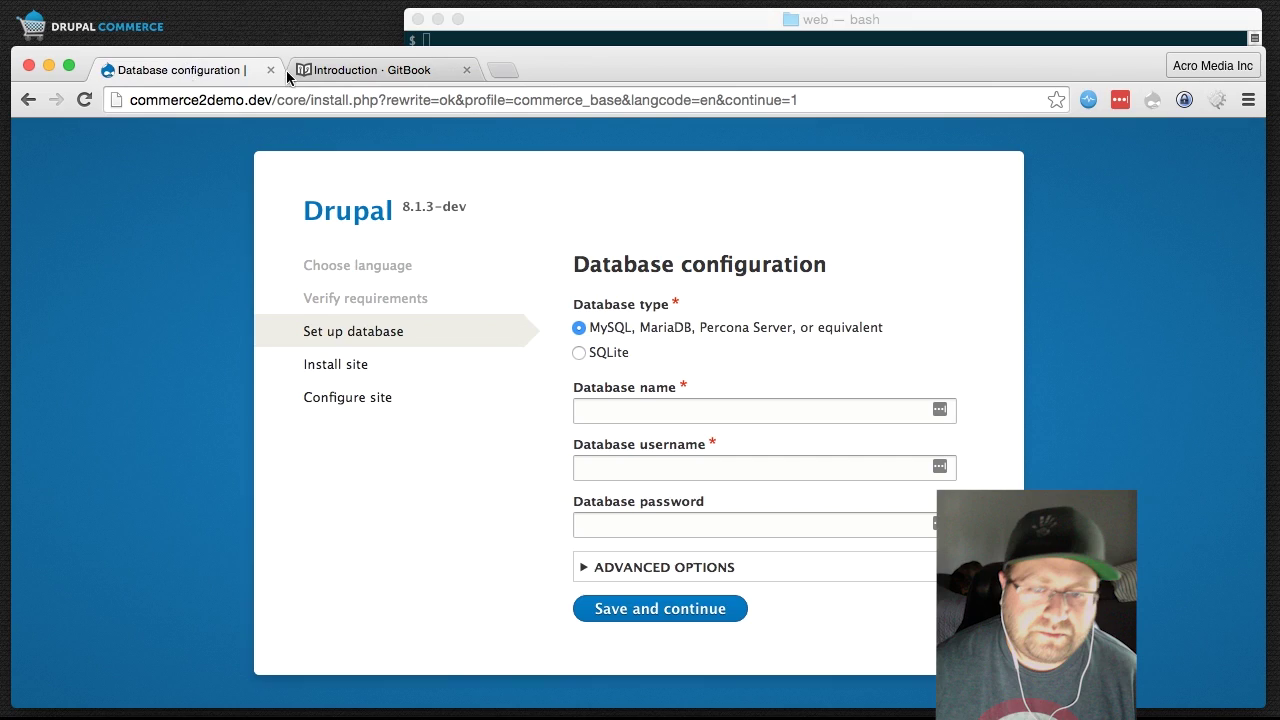
left_click(757, 415)
type("commerce2dev")
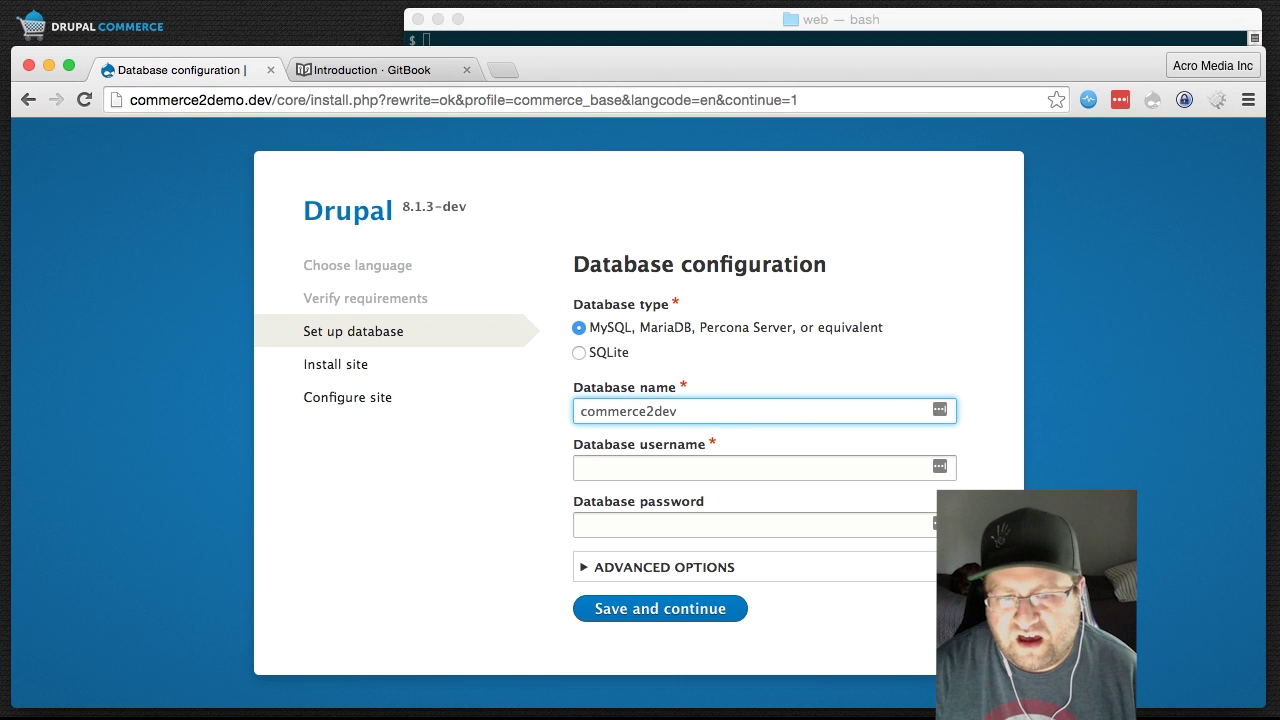
key("BackSpace")
type("mo")
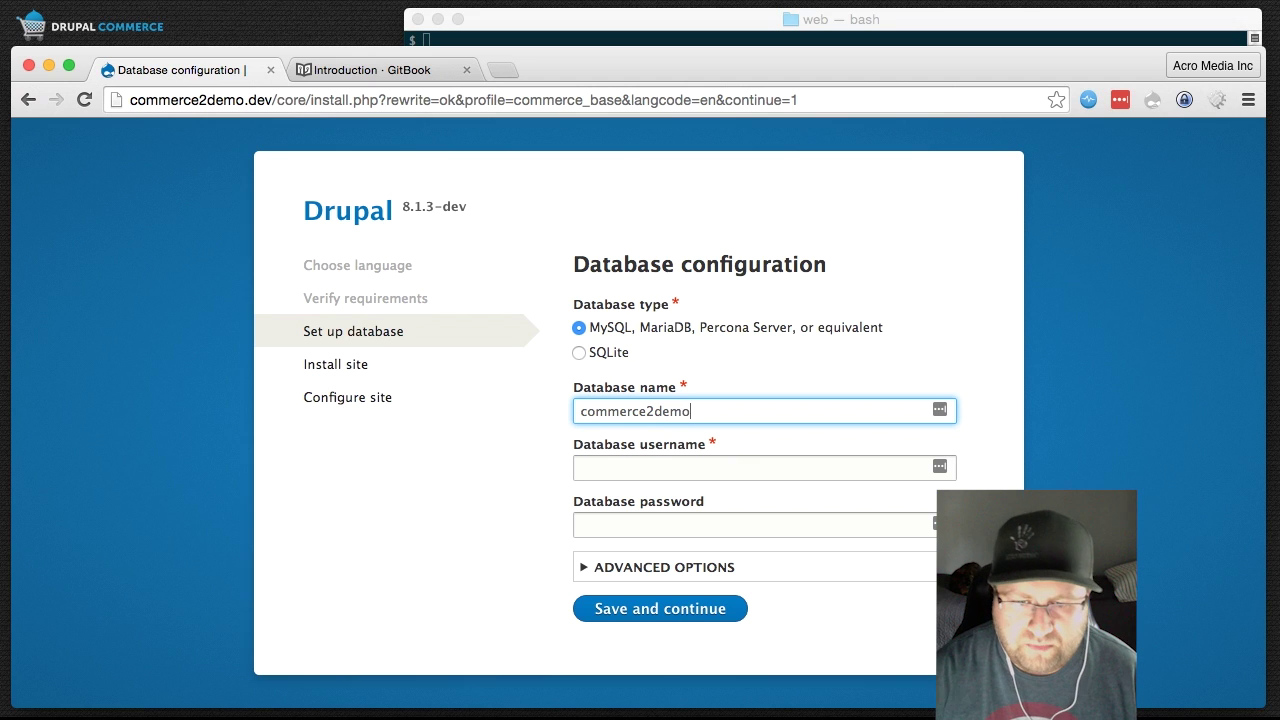
key("Tab")
type("root")
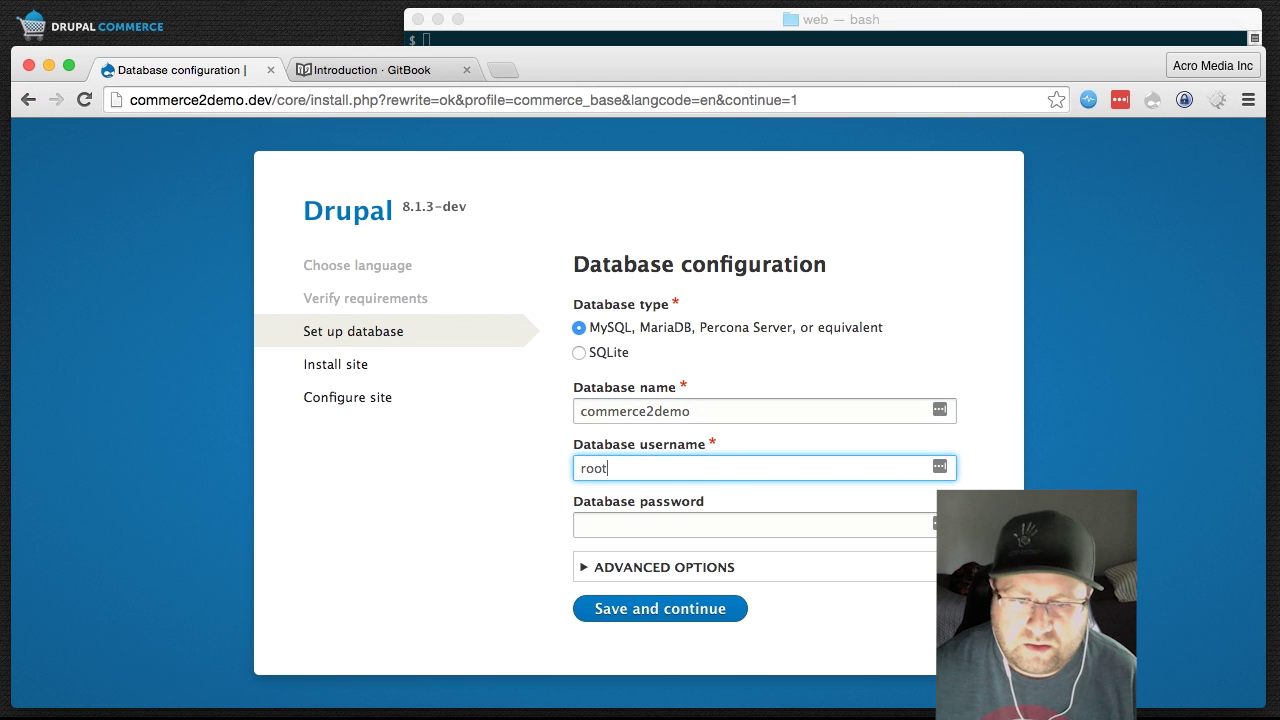
left_click(628, 620)
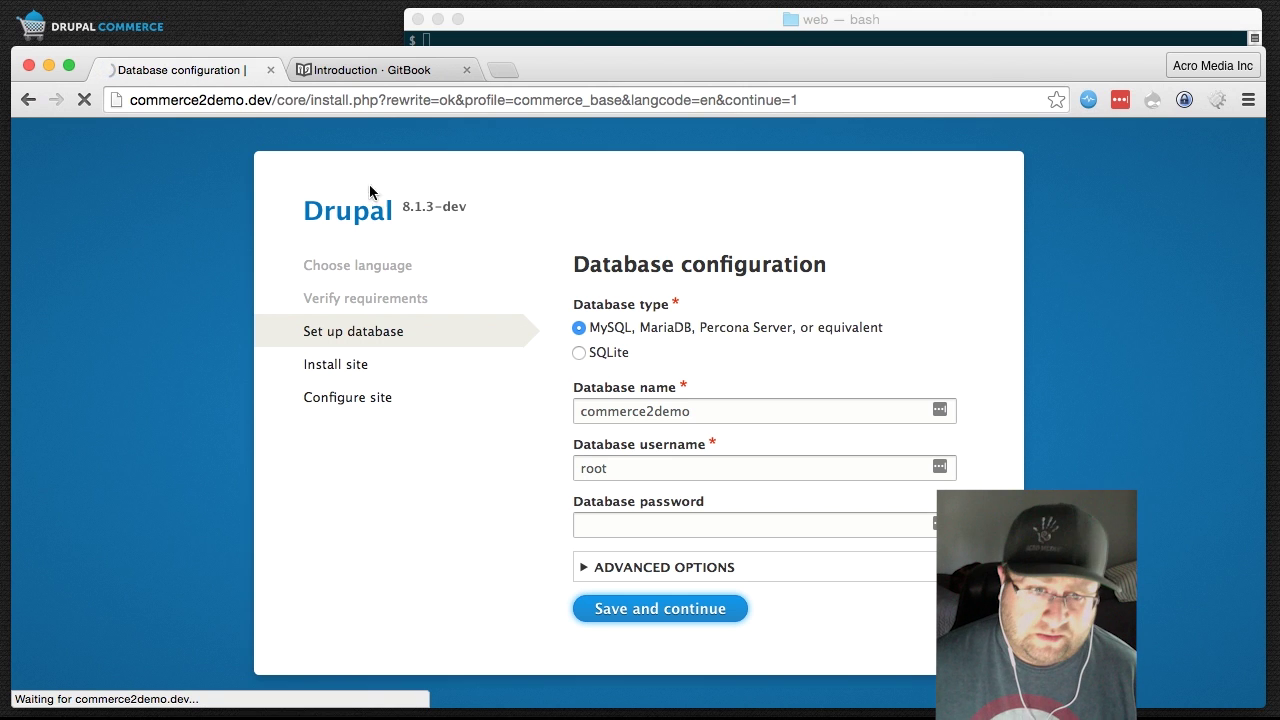
Step: View the Getting Started page of the Commerce 2.x documentation and check the Drupal installation progress
left_click(370, 70)
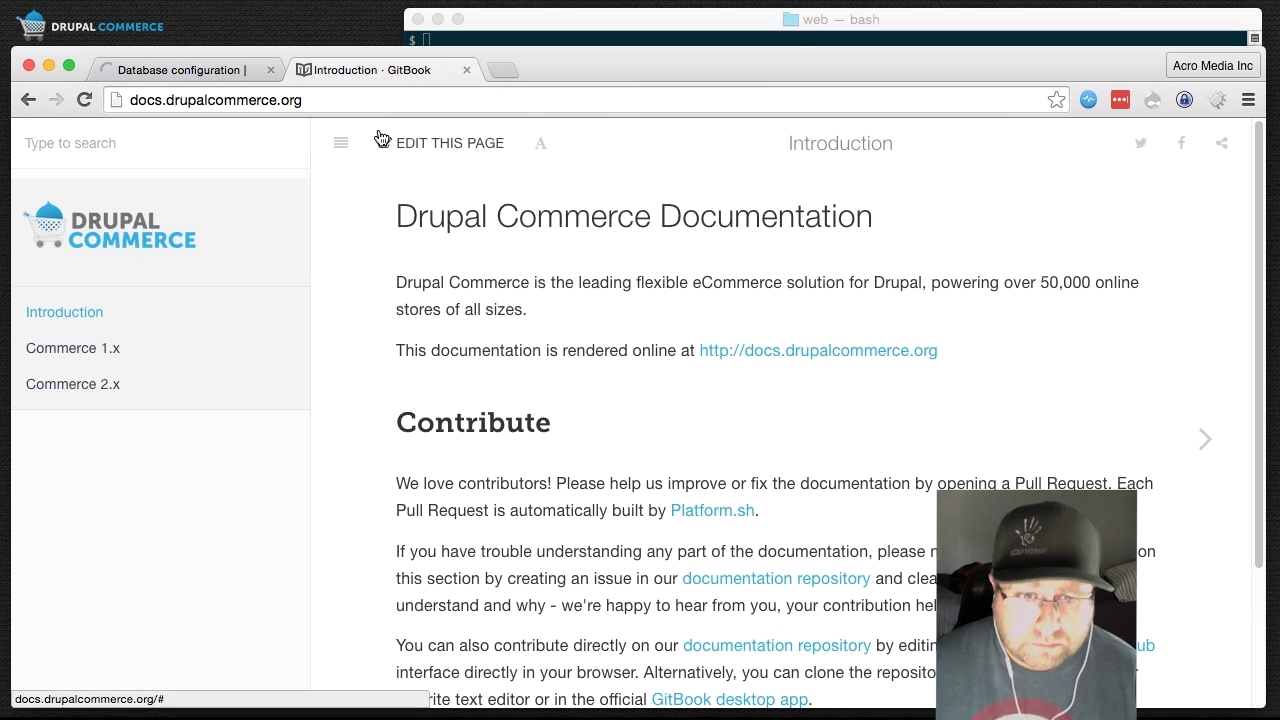
left_click(86, 385)
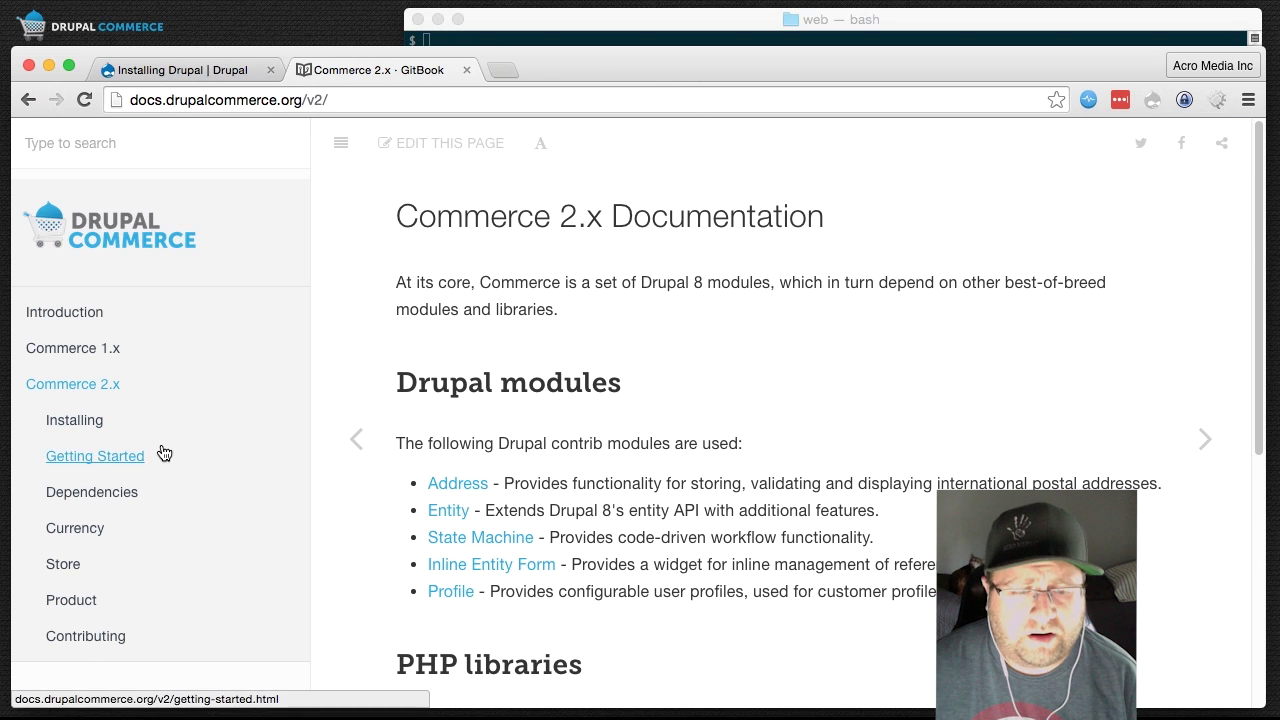
left_click(77, 460)
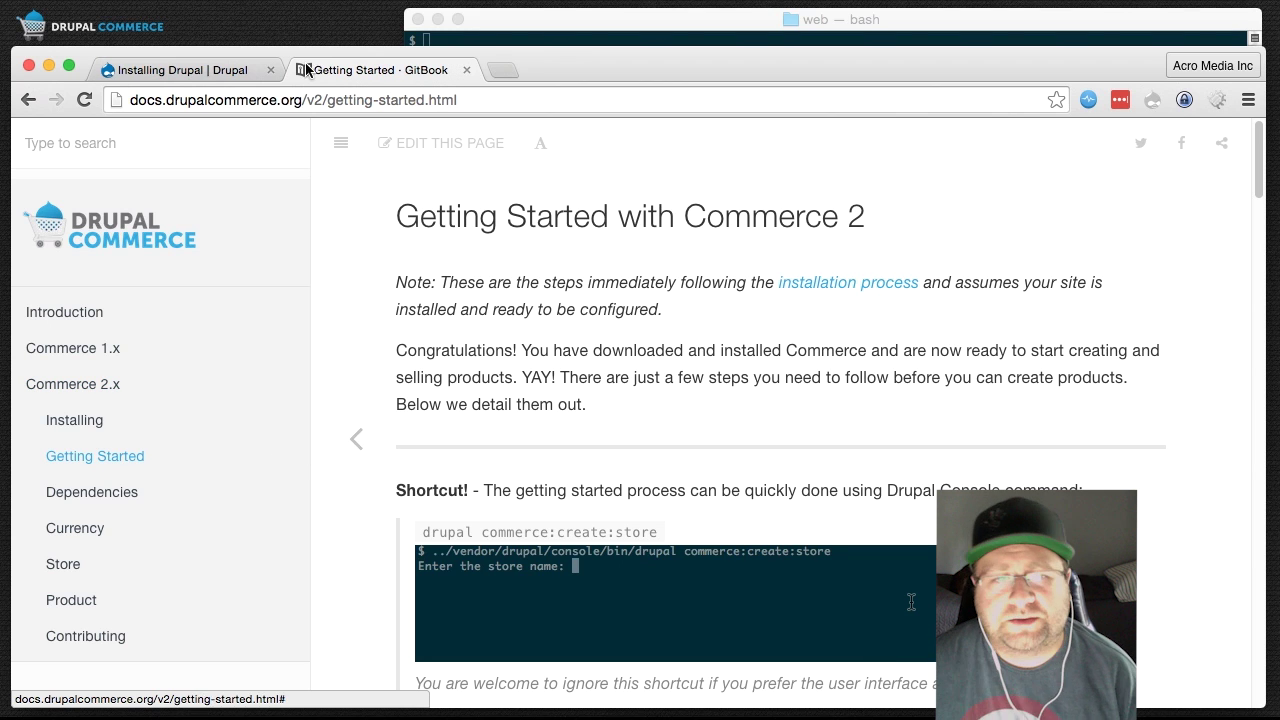
left_click(185, 70)
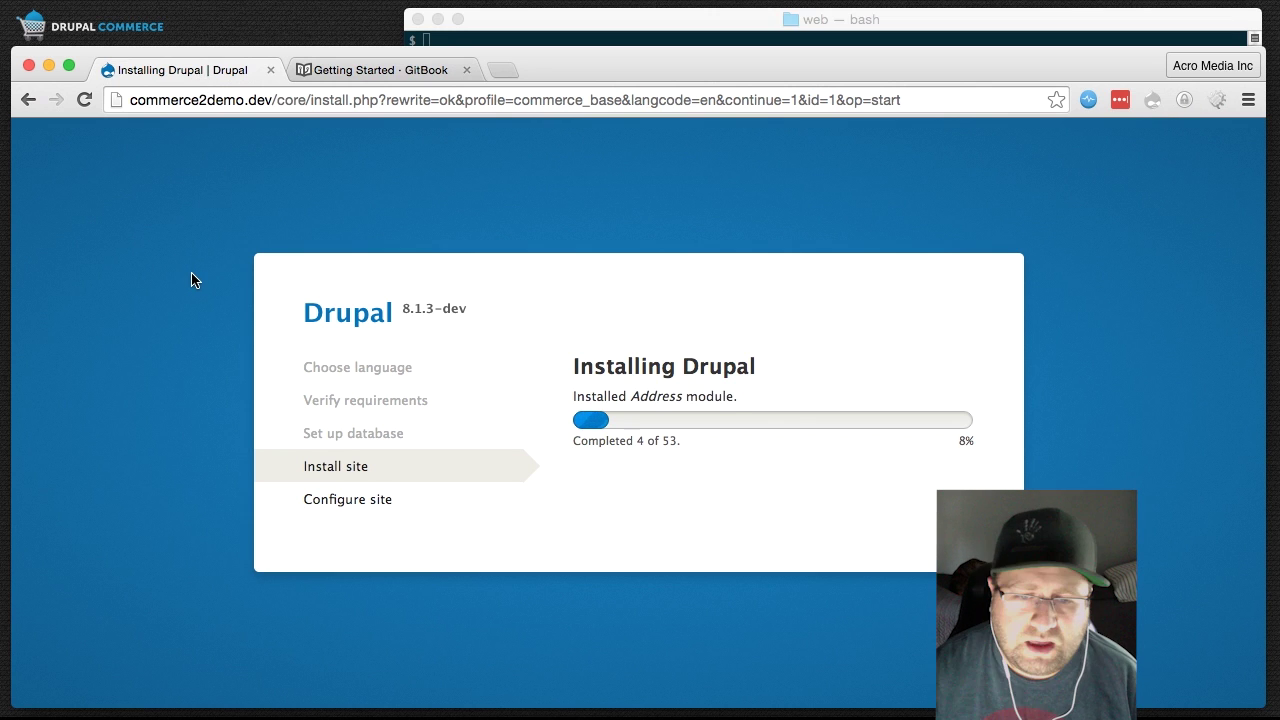
left_click(357, 69)
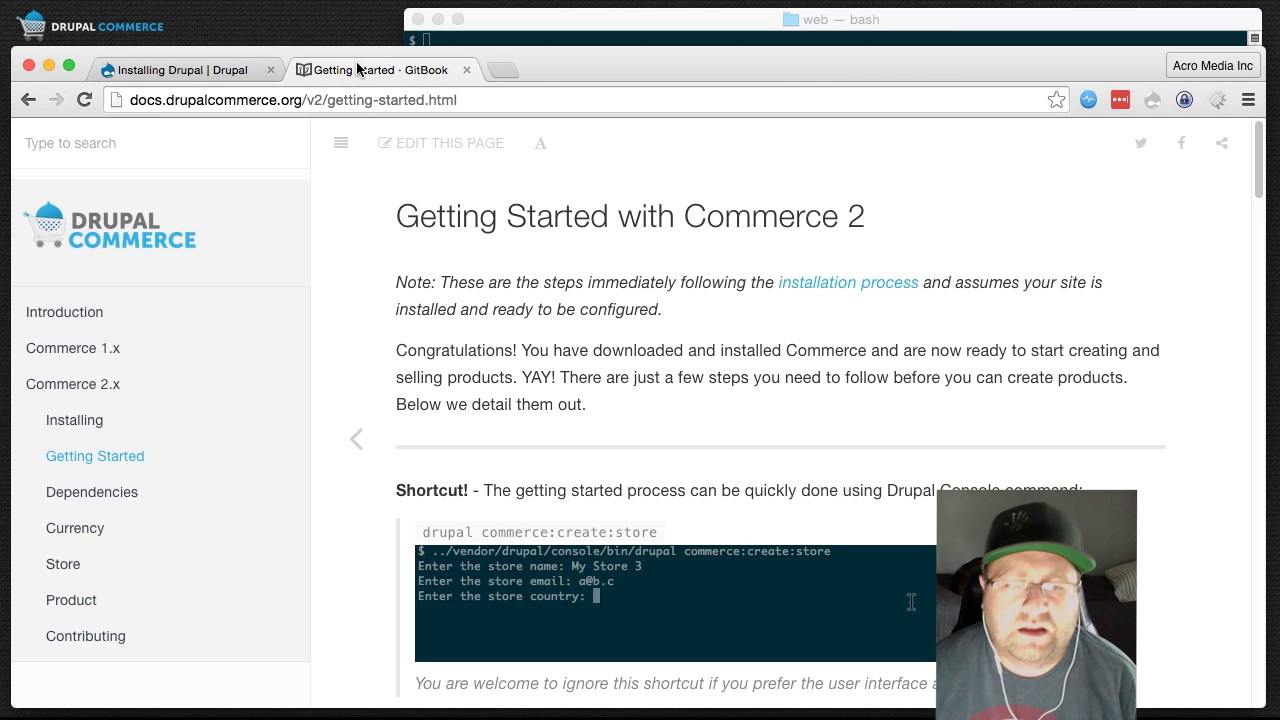
Step: Fill in the My Store site details, admin account password and contact email with United States and America/New York, and save the site configuration
left_click(185, 71)
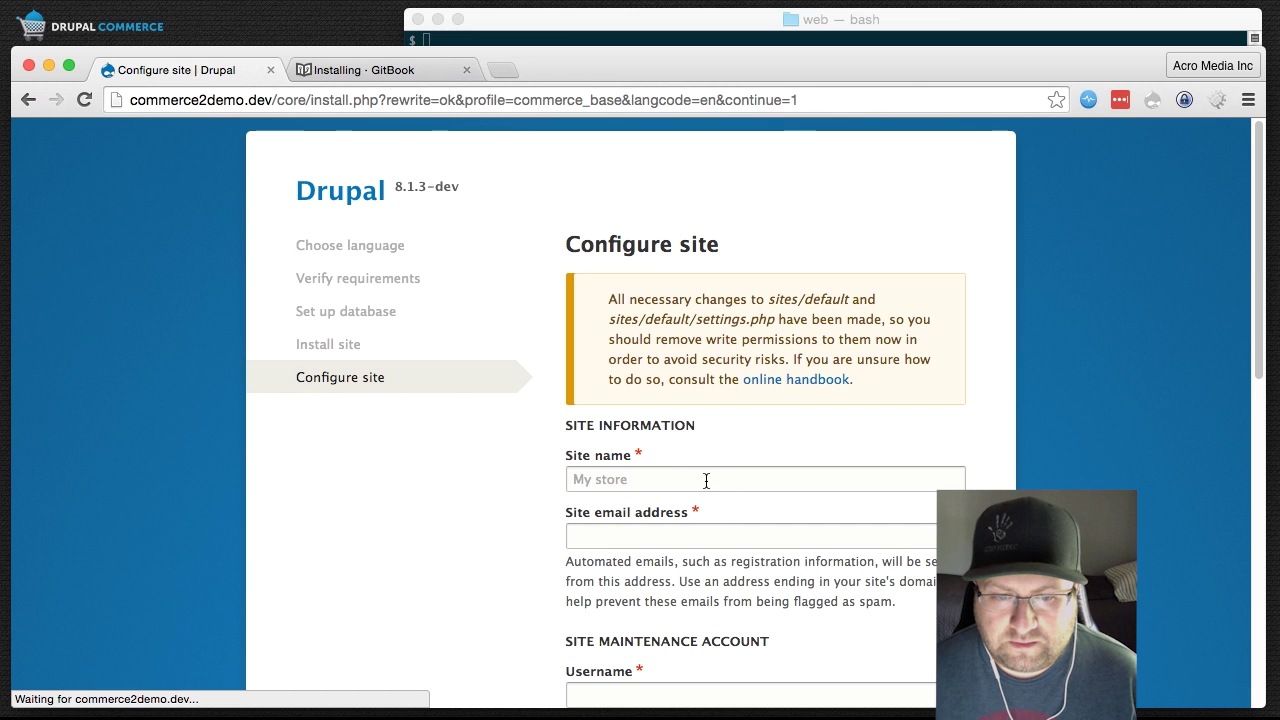
left_click(718, 479)
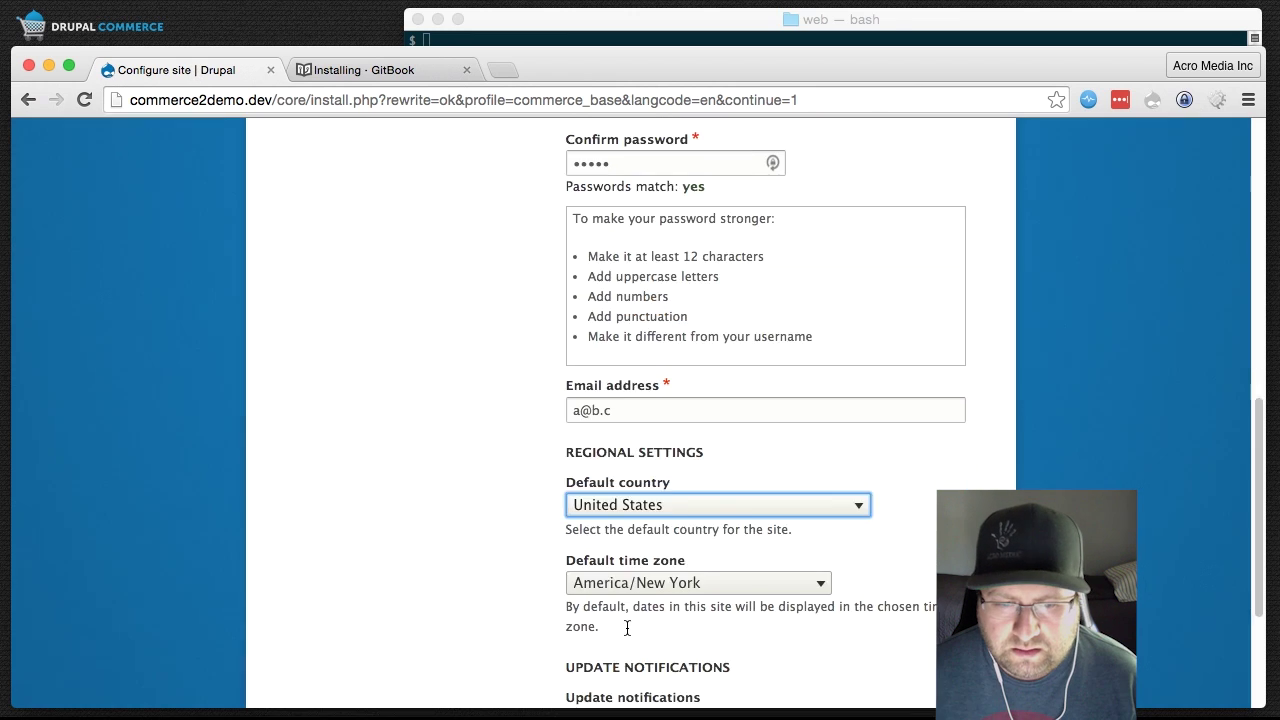
scroll(629, 626, "down", 5)
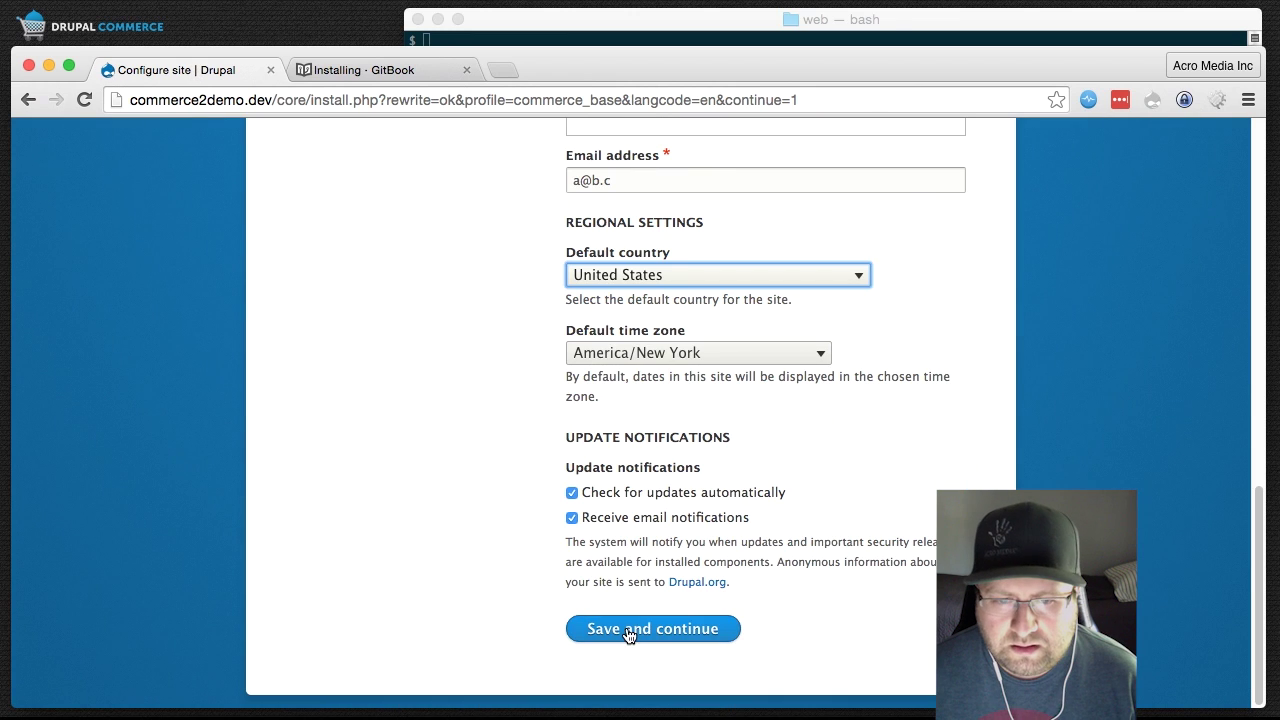
left_click(691, 640)
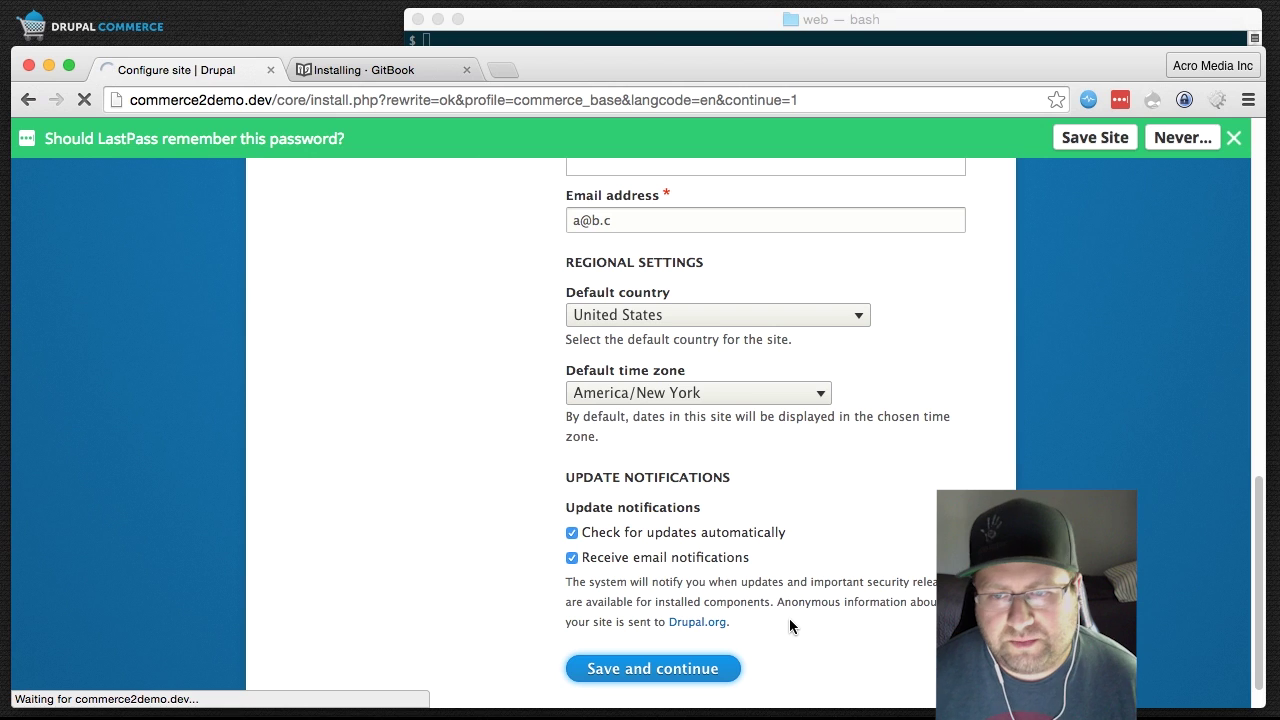
Step: Dismiss both password-saving prompts and open the new site's Commerce administration page
left_click(1235, 140)
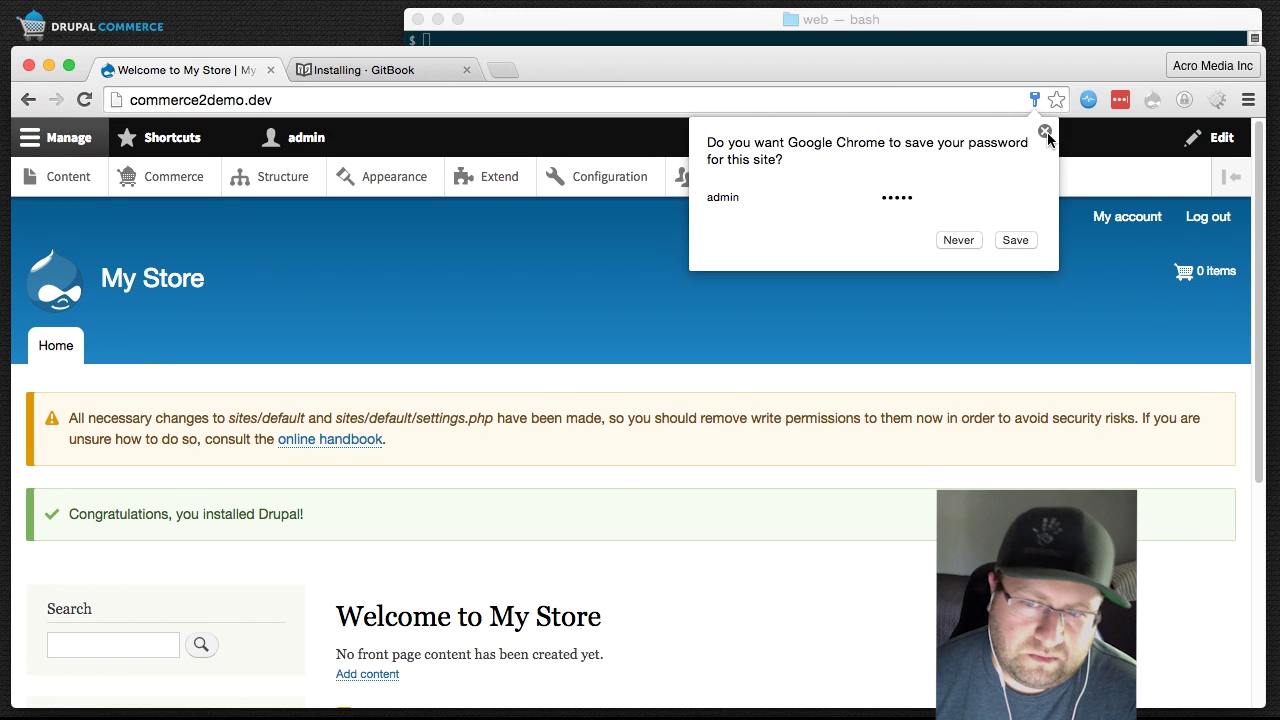
left_click(1045, 131)
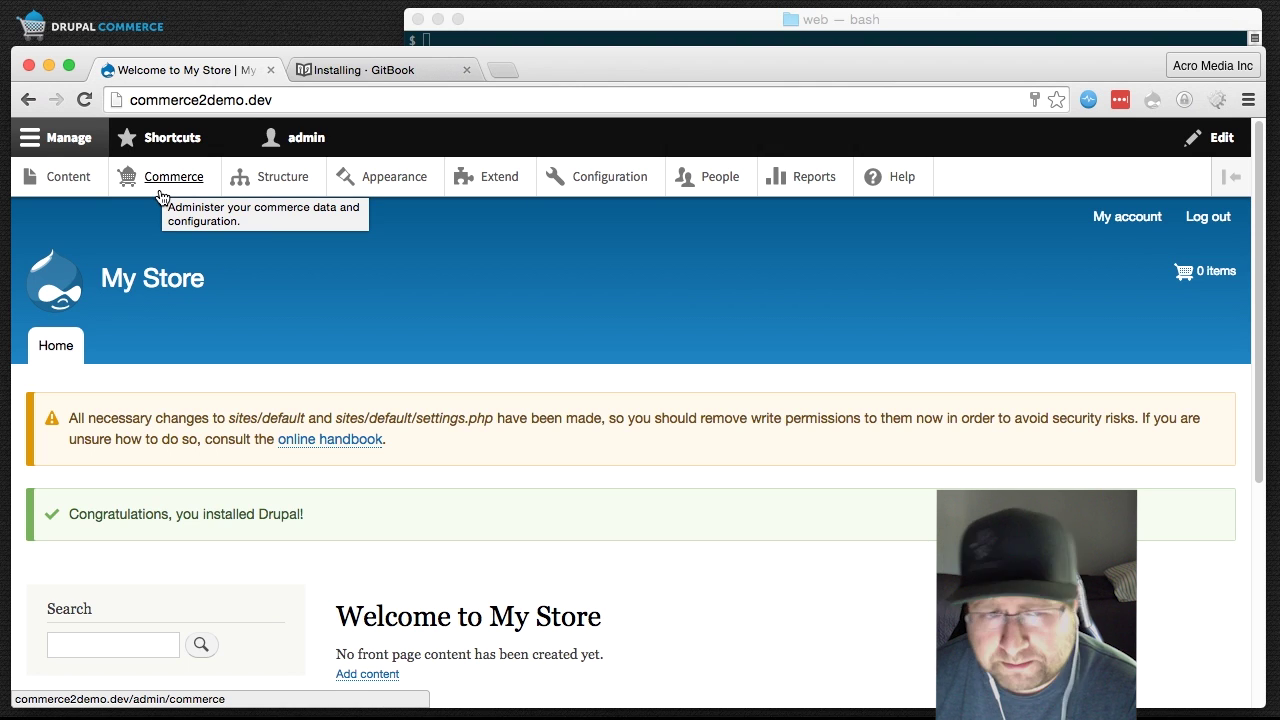
left_click(160, 196)
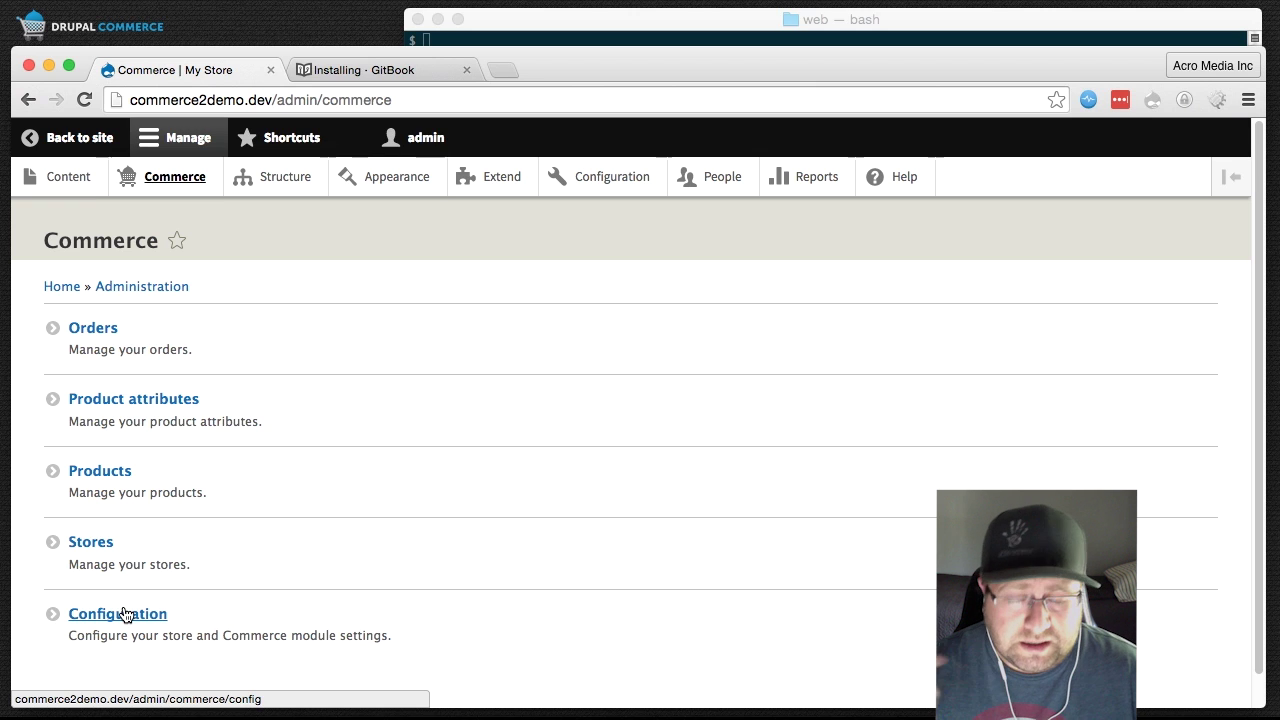
Step: Switch to the terminal and run "../vendor/drupal/console/bin/drupal | grep commerce" to look for Commerce commands
left_click(621, 37)
type("../vendor/drupal/console/bin/drupal")
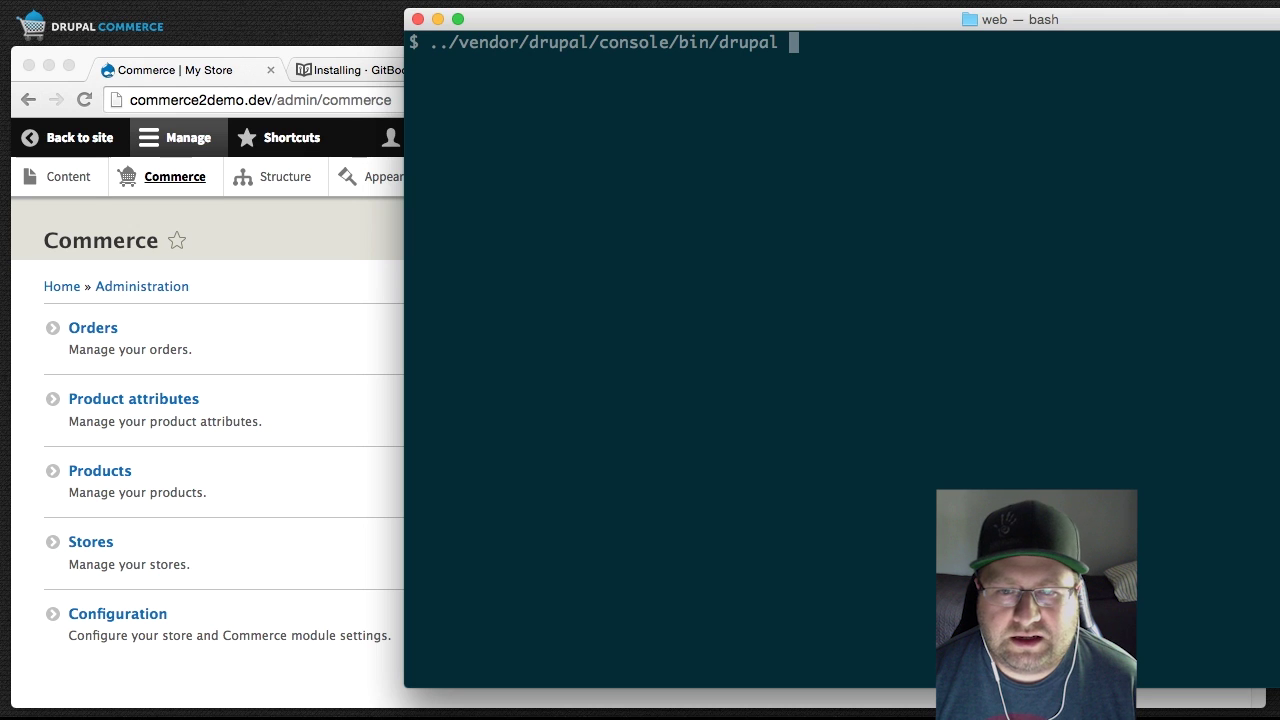
type("|")
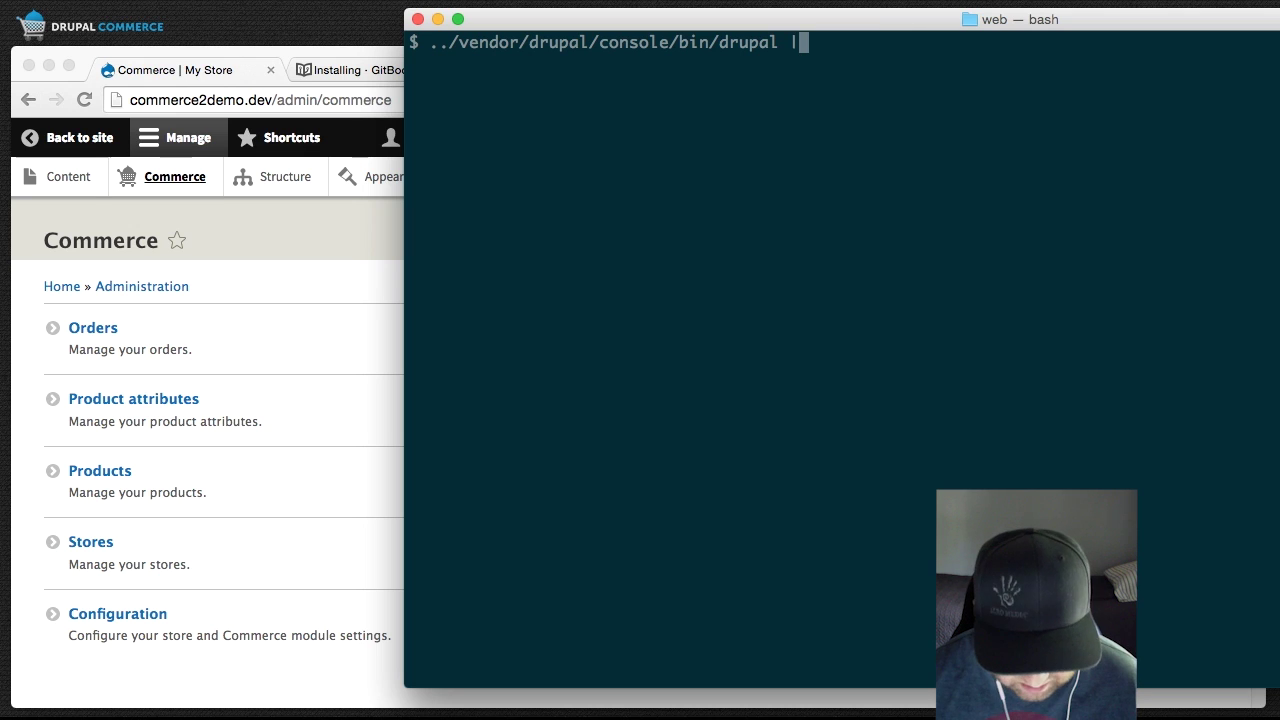
type(" grep c")
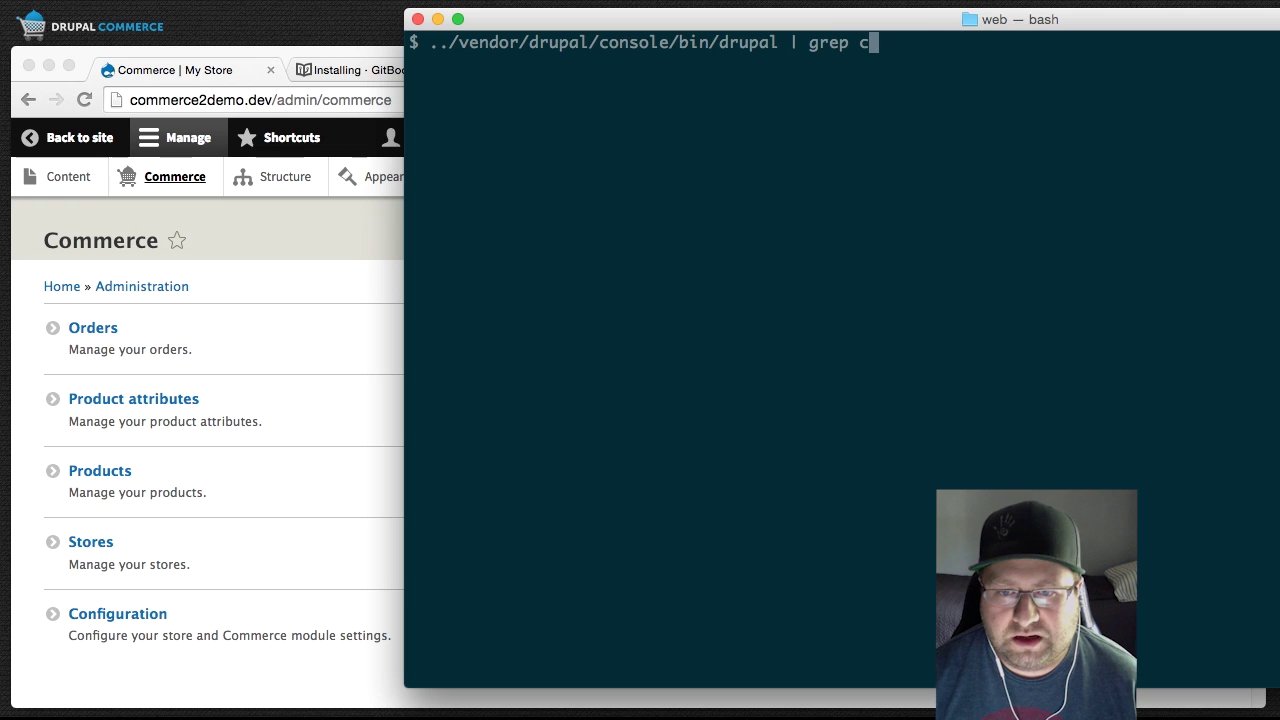
type("ommerce")
key("Return")
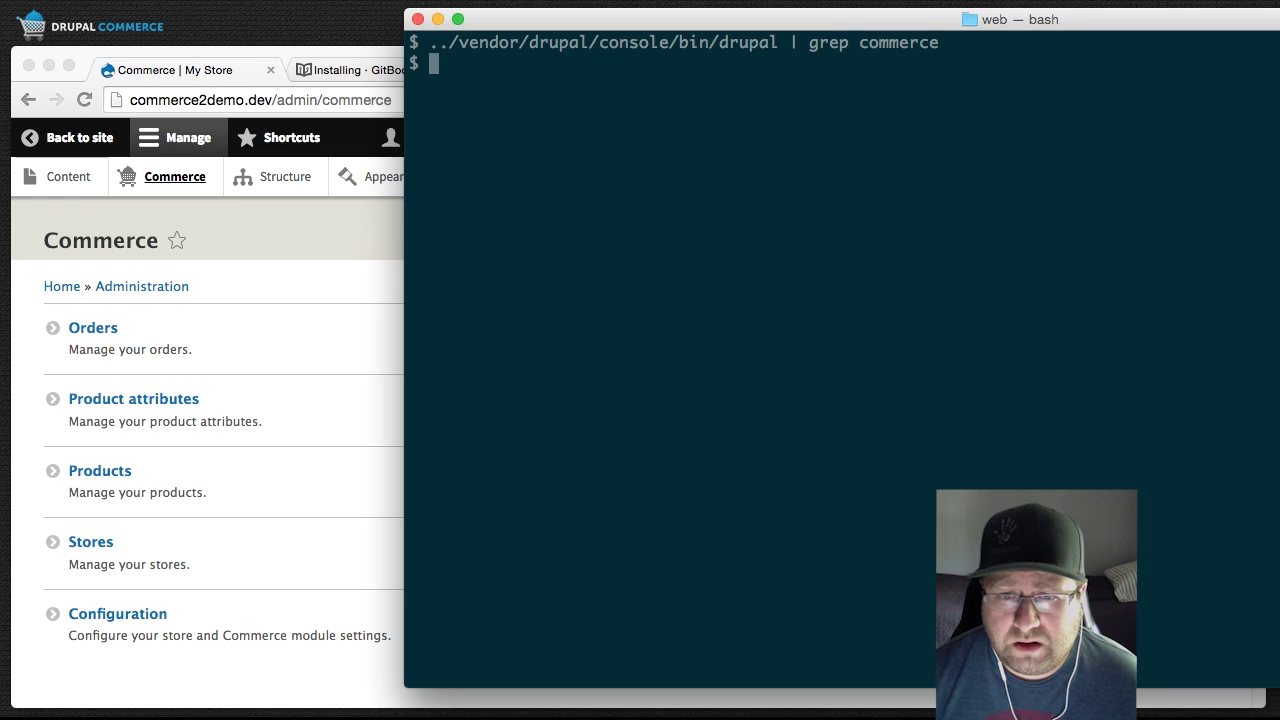
Step: Rerun the search with the list subcommand as "../vendor/drupal/console/bin/drupal list | grep commerce"
key("Up")
key("Left")
key("Left")
key("Left")
key("Left")
key("Left")
key("Left")
key("Left")
key("Left")
key("Left")
key("Left")
key("Left")
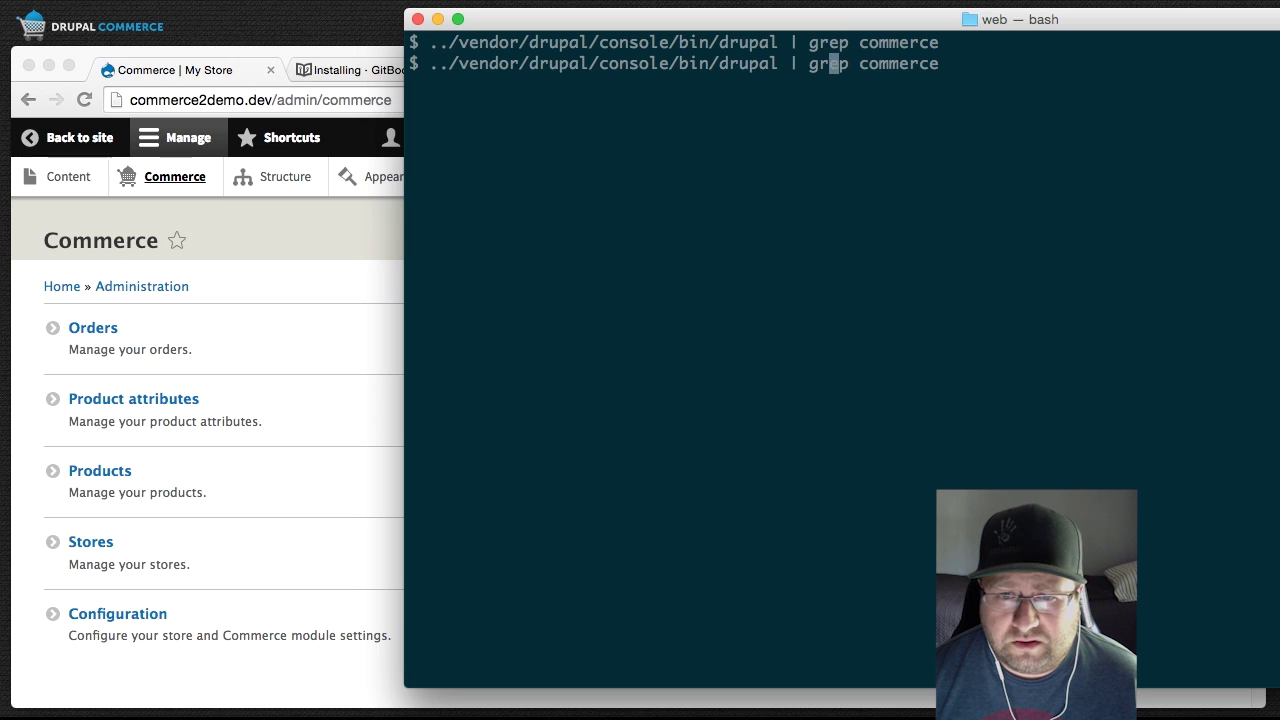
key("Left")
key("Left")
key("Left")
key("Left")
type("list")
key("Return")
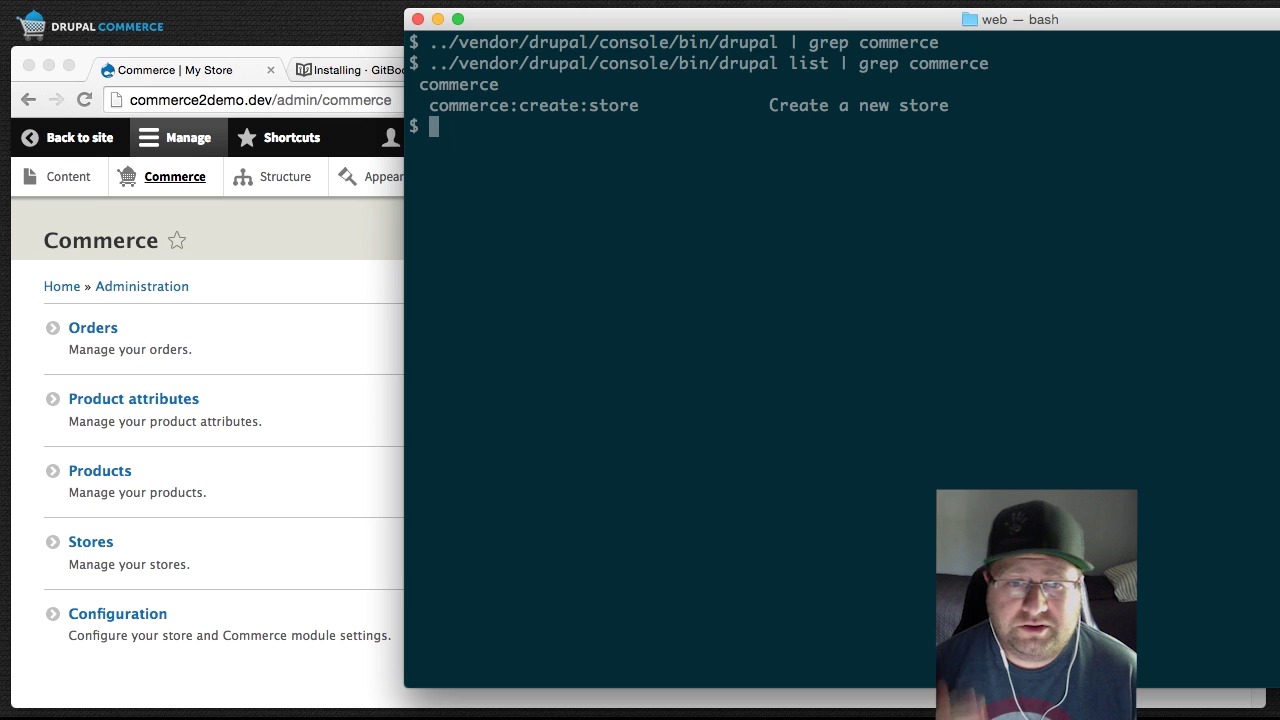
Step: Run "../vendor/drupal/console/bin/drupal commerce:create:store" to start creating a new store
key("Up")
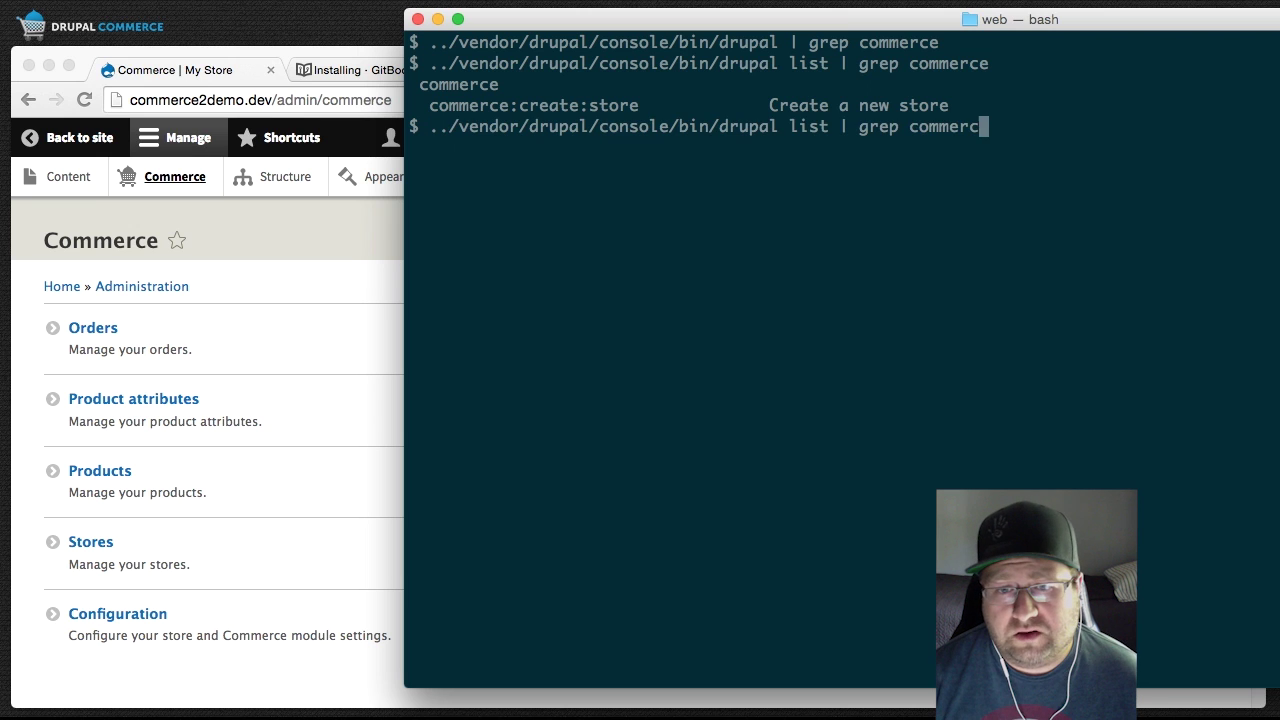
key("BackSpace")
key("BackSpace")
key("BackSpace")
key("BackSpace")
key("BackSpace")
key("BackSpace")
key("BackSpace")
key("BackSpace")
key("BackSpace")
key("BackSpace")
key("BackSpace")
key("BackSpace")
key("BackSpace")
key("BackSpace")
key("BackSpace")
key("BackSpace")
key("BackSpace")
key("BackSpace")
key("BackSpace")
key("BackSpace")
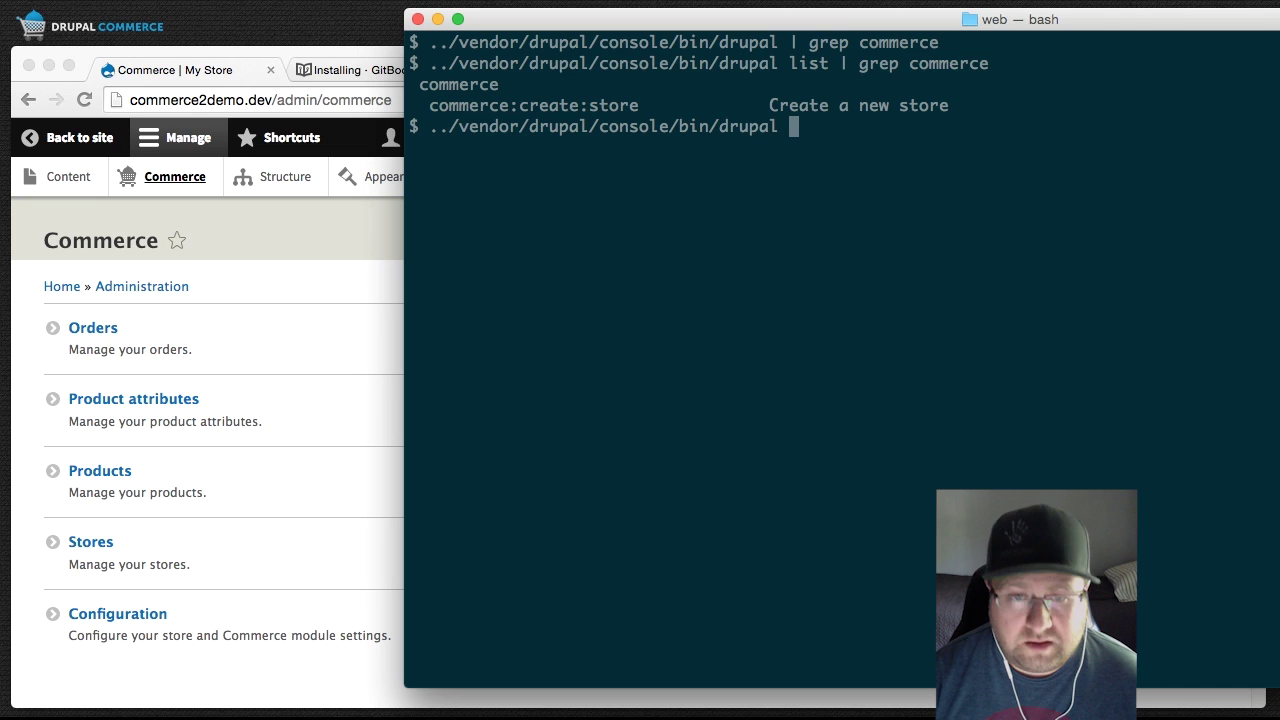
type("comme")
key("BackSpace")
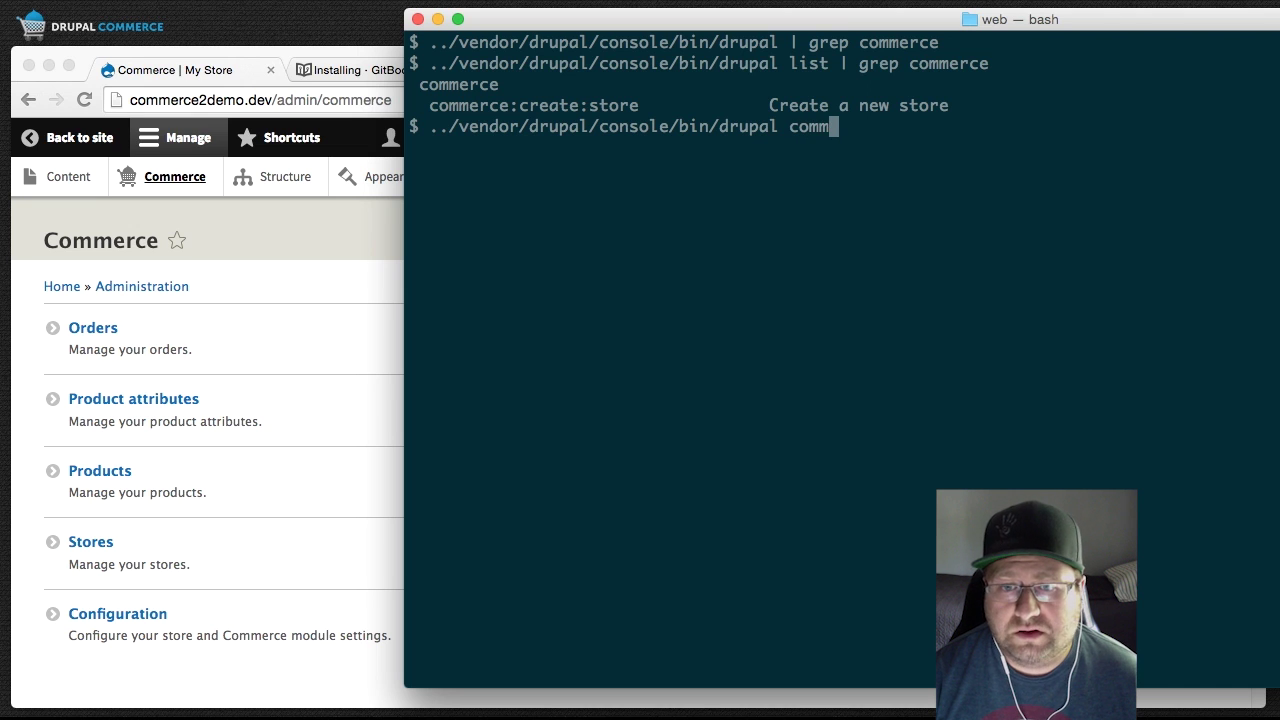
type("erce:creat:")
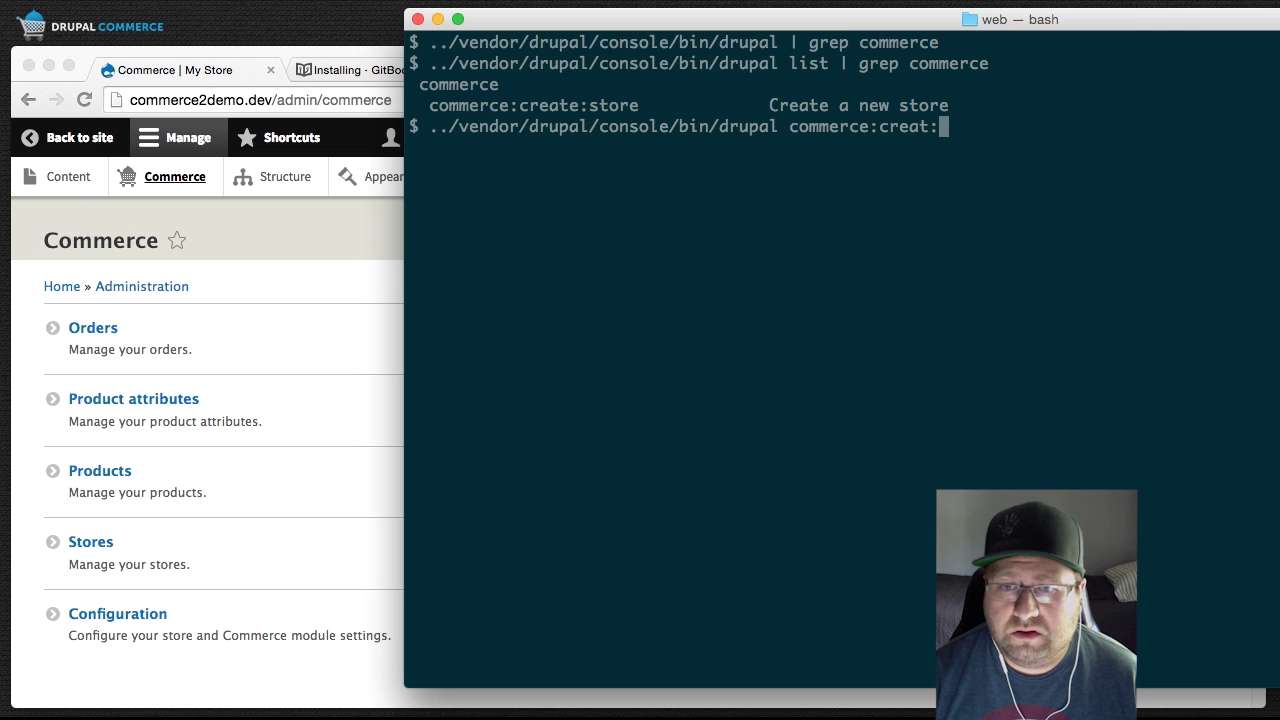
type(":store")
key("Return")
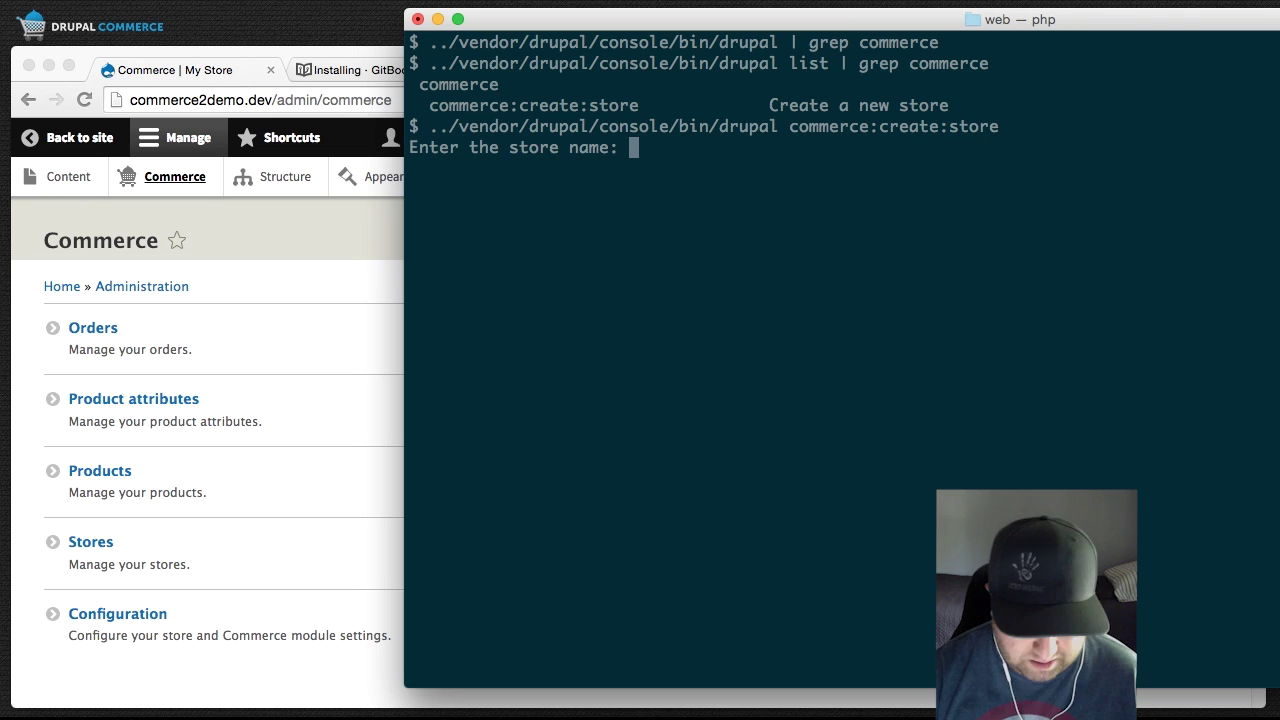
Step: Answer the store prompts with the name My Store, a store email, country United States and currency USD
type("My Store")
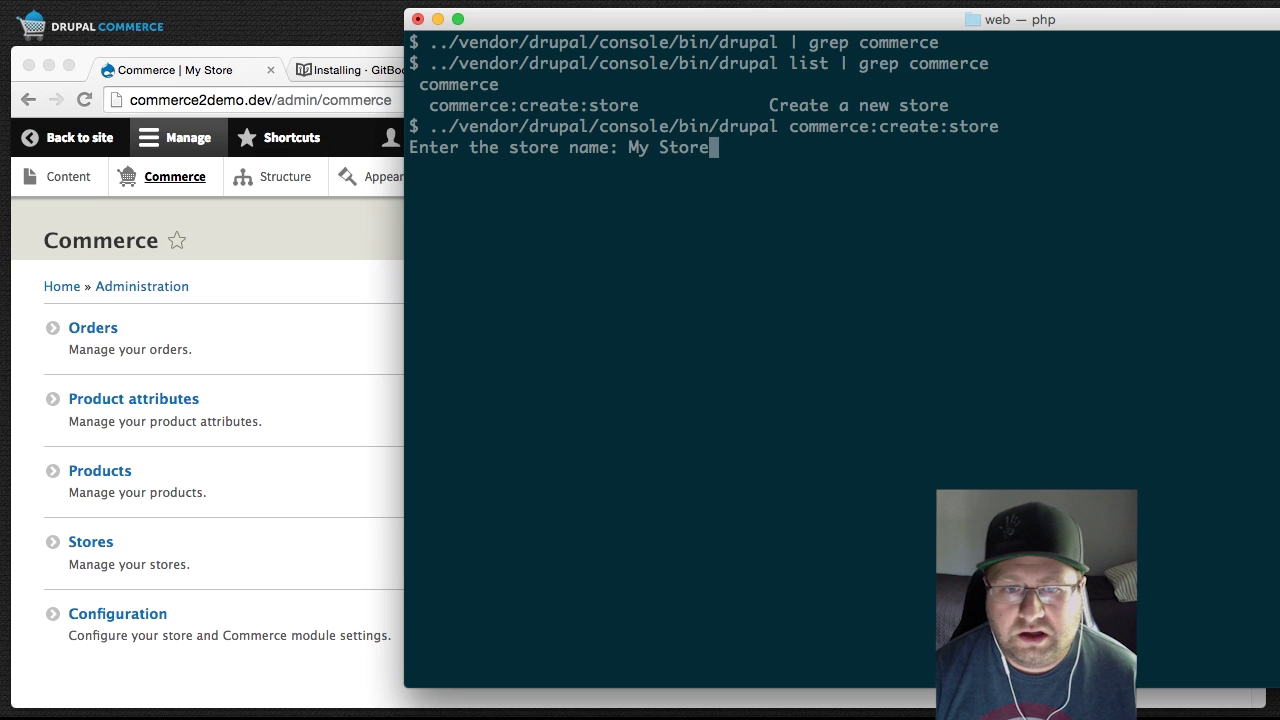
key("Return")
type("a@b.c")
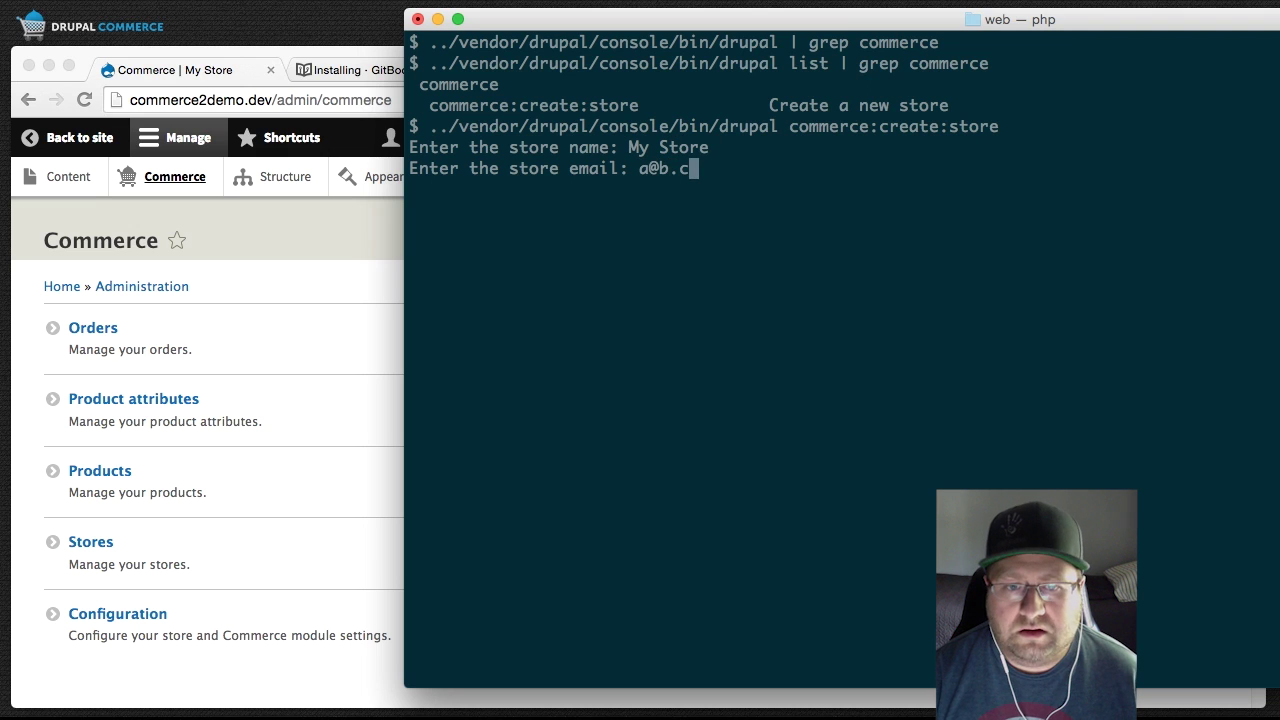
key("Return")
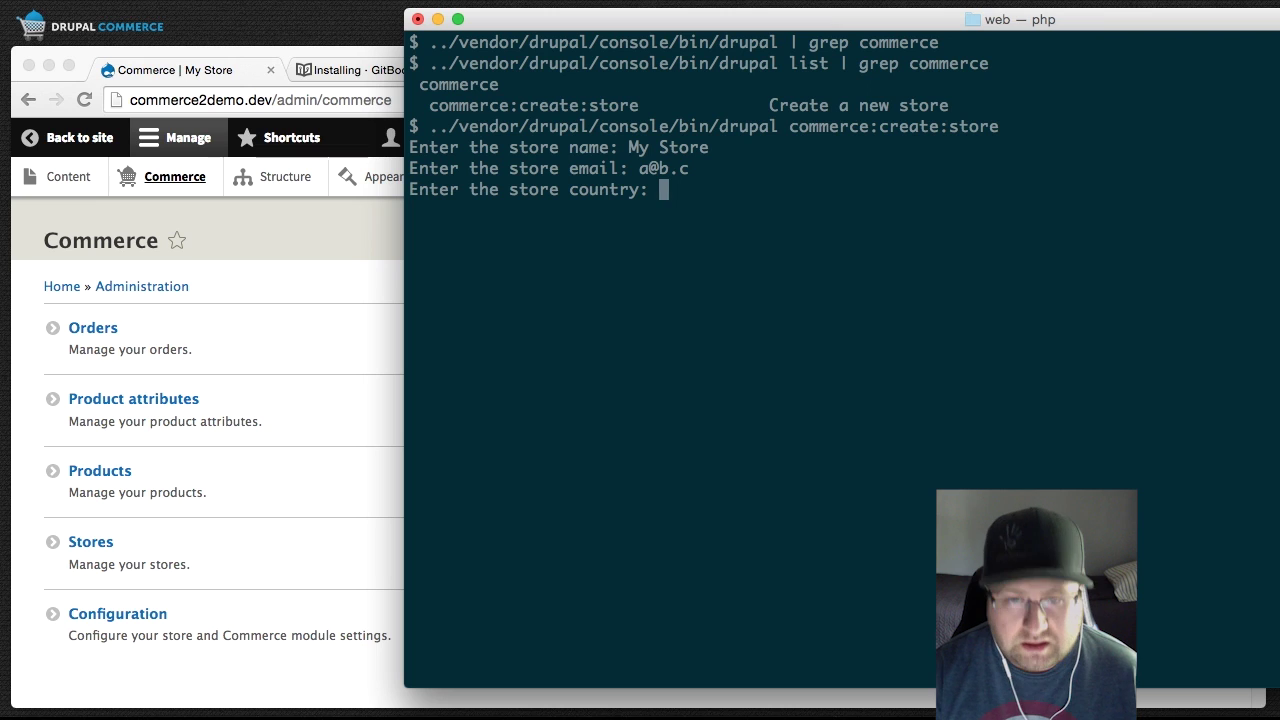
type("Uni")
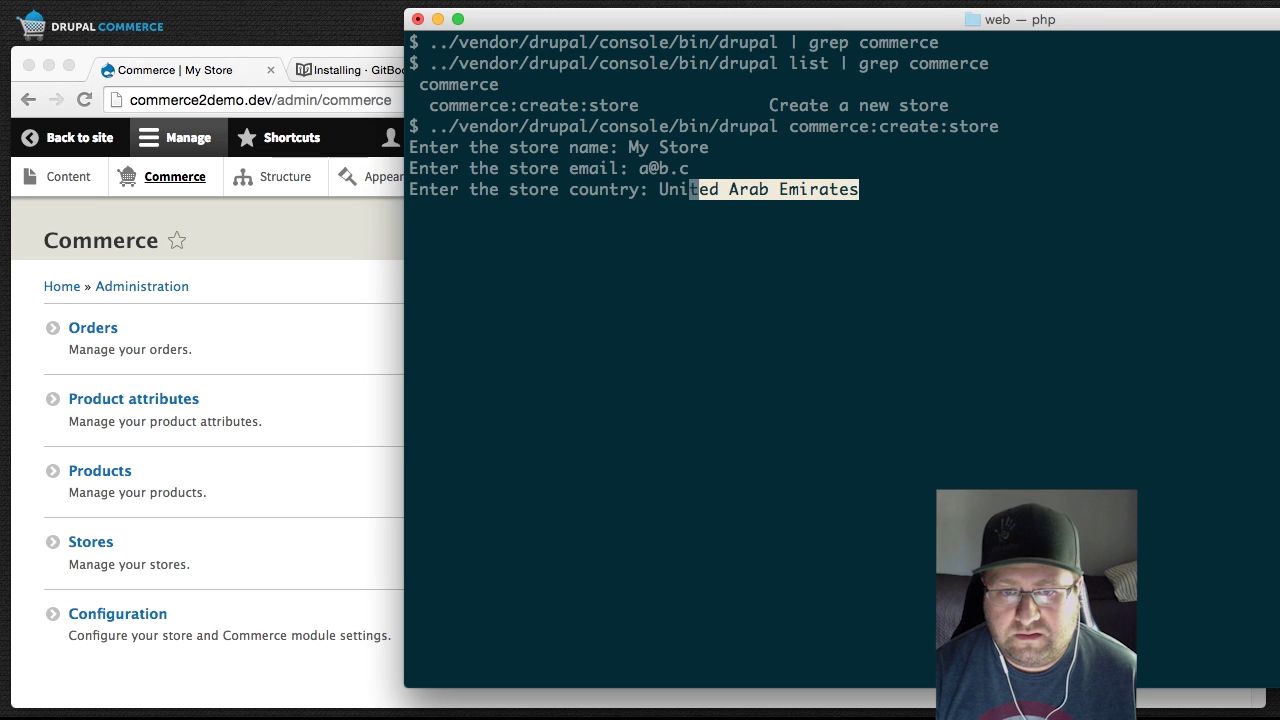
type("ted S")
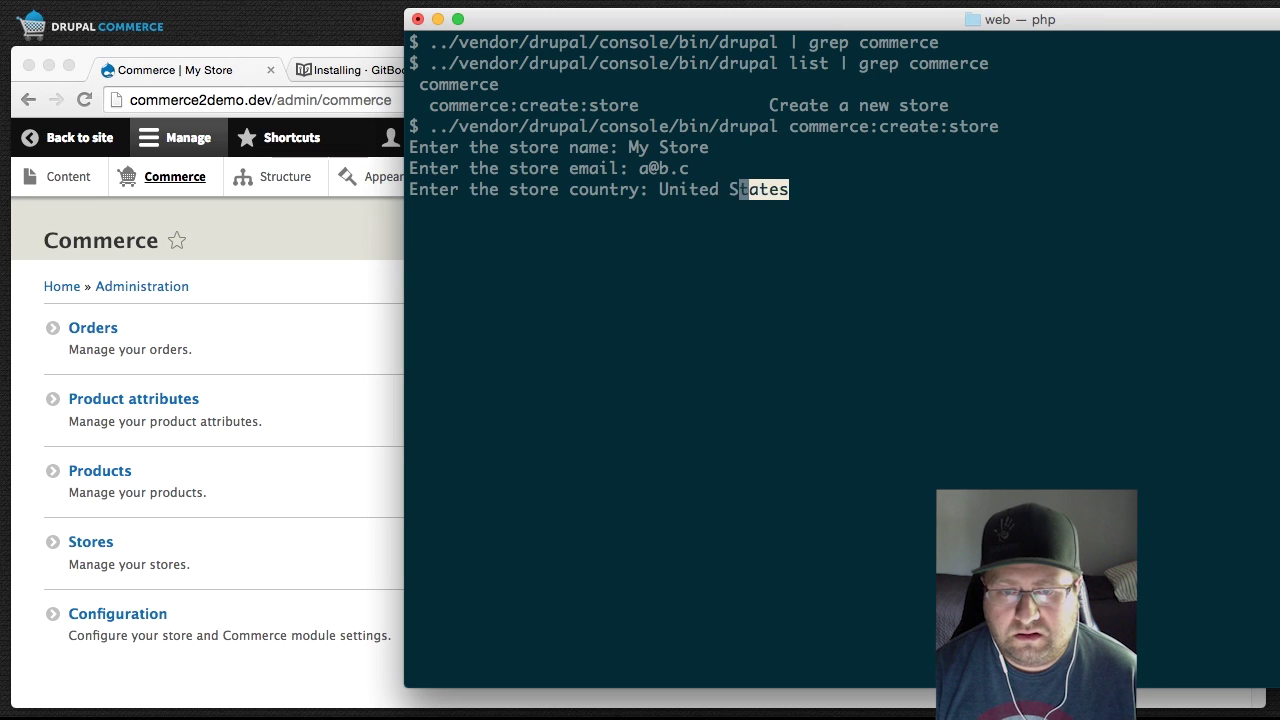
key("Tab")
key("Return")
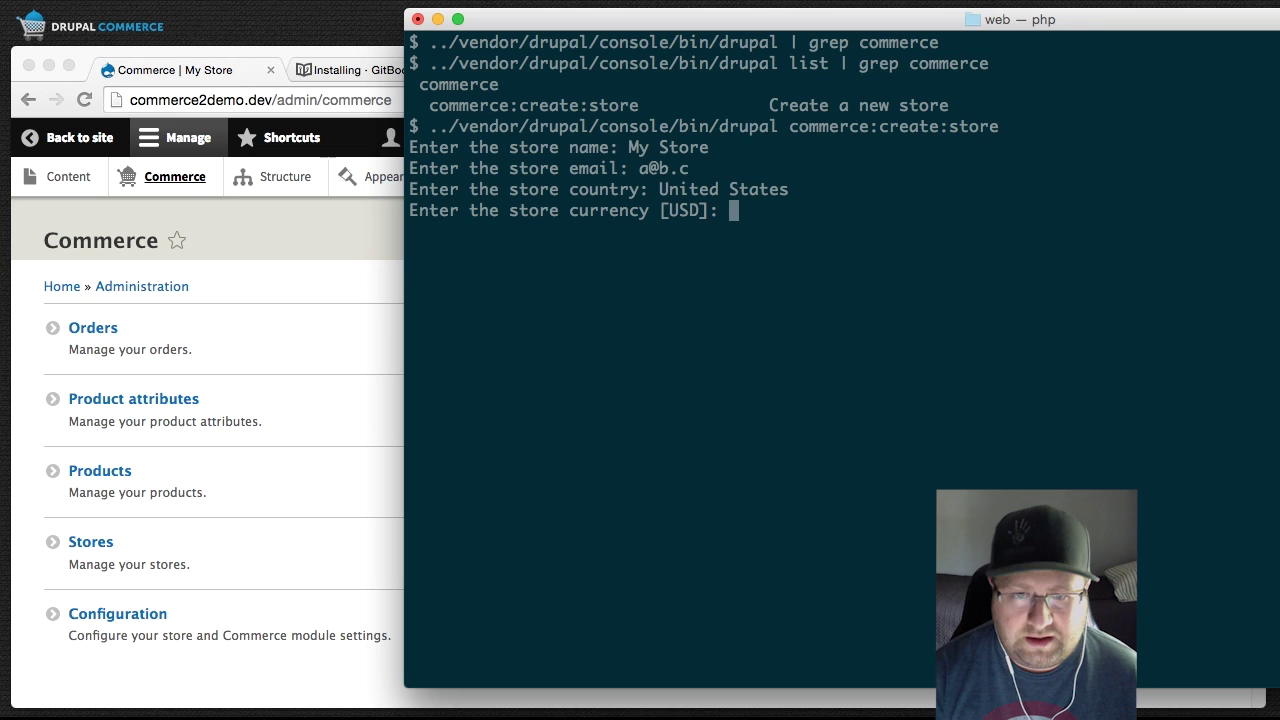
type("USD")
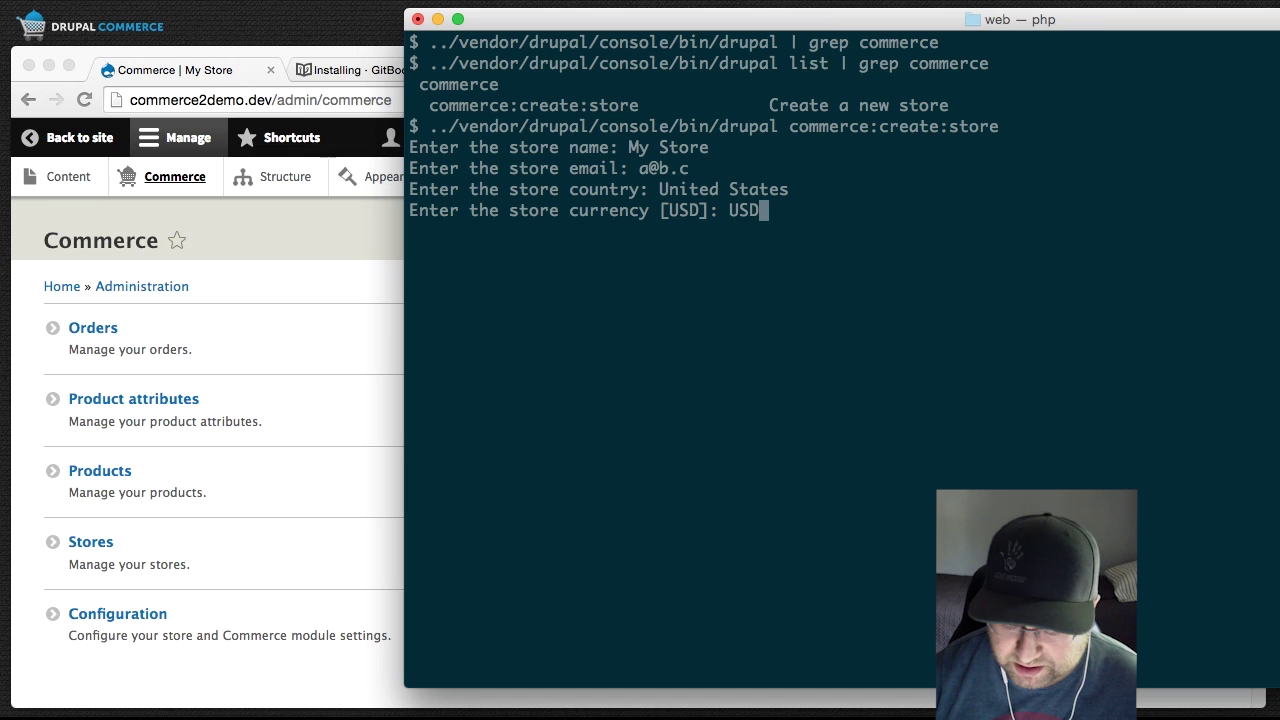
key("Return")
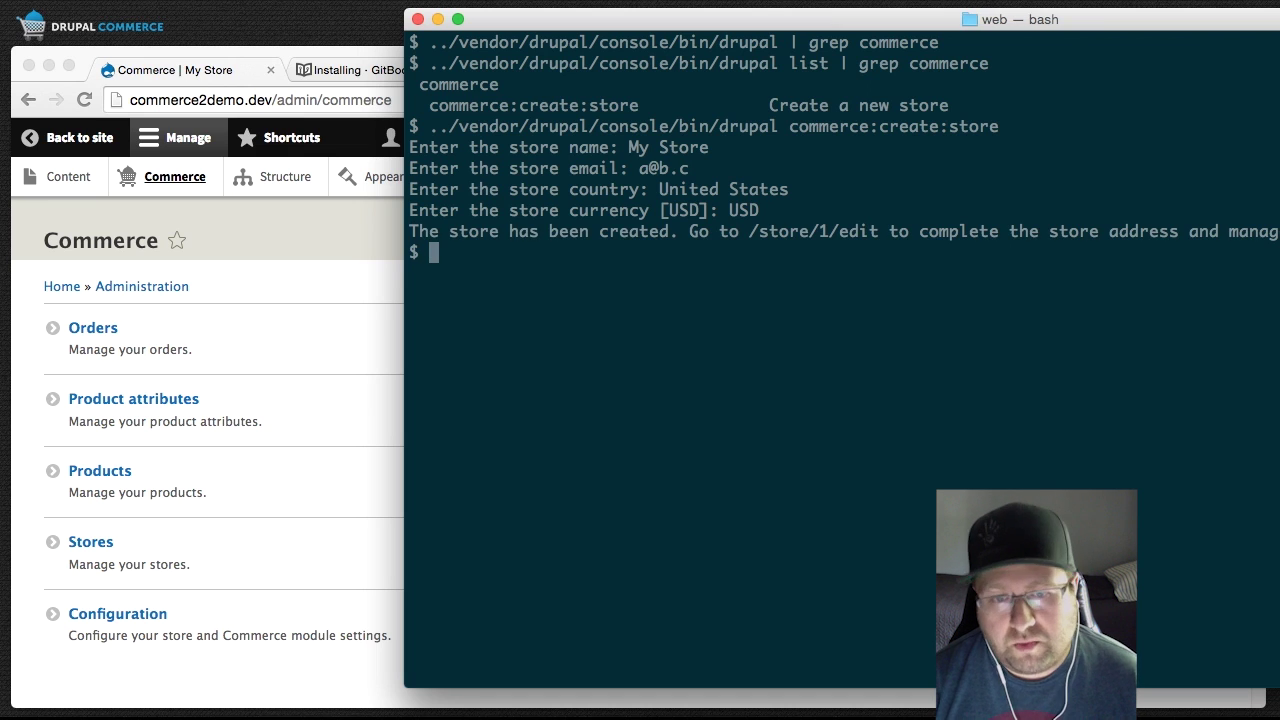
Step: Switch to the browser and open the Commerce Stores list to check for the new store
left_click(245, 300)
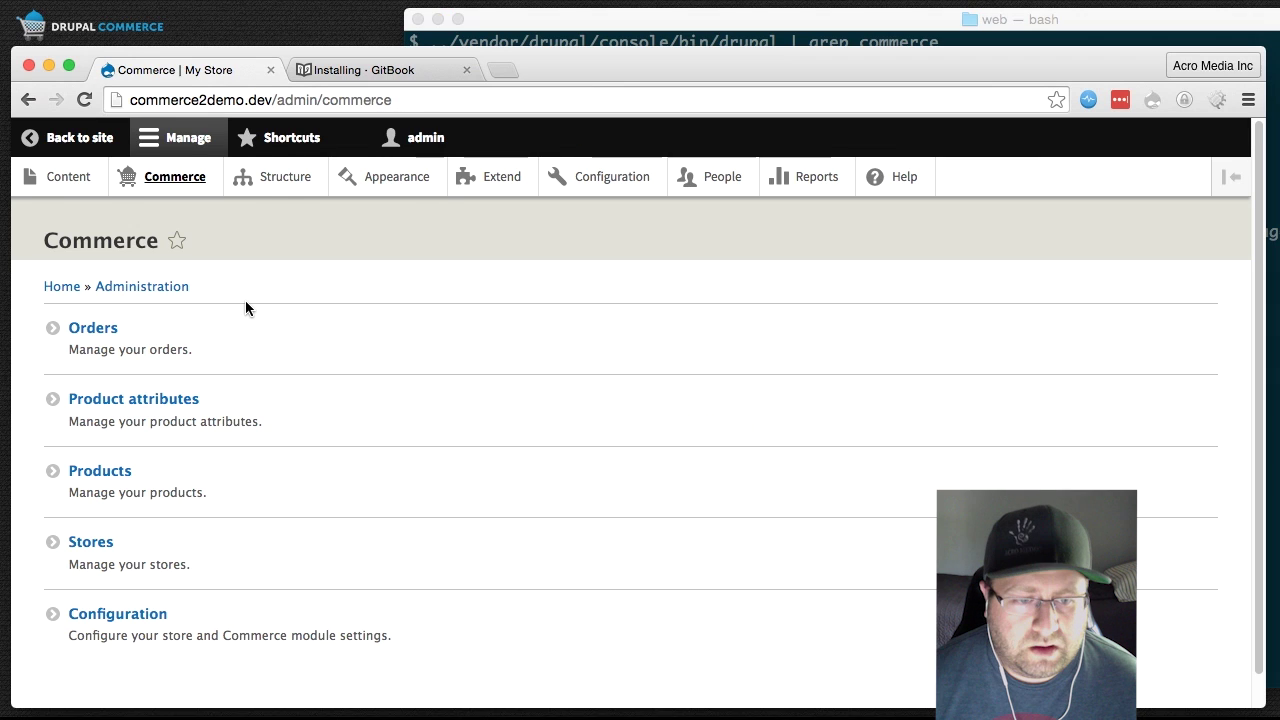
left_click(145, 530)
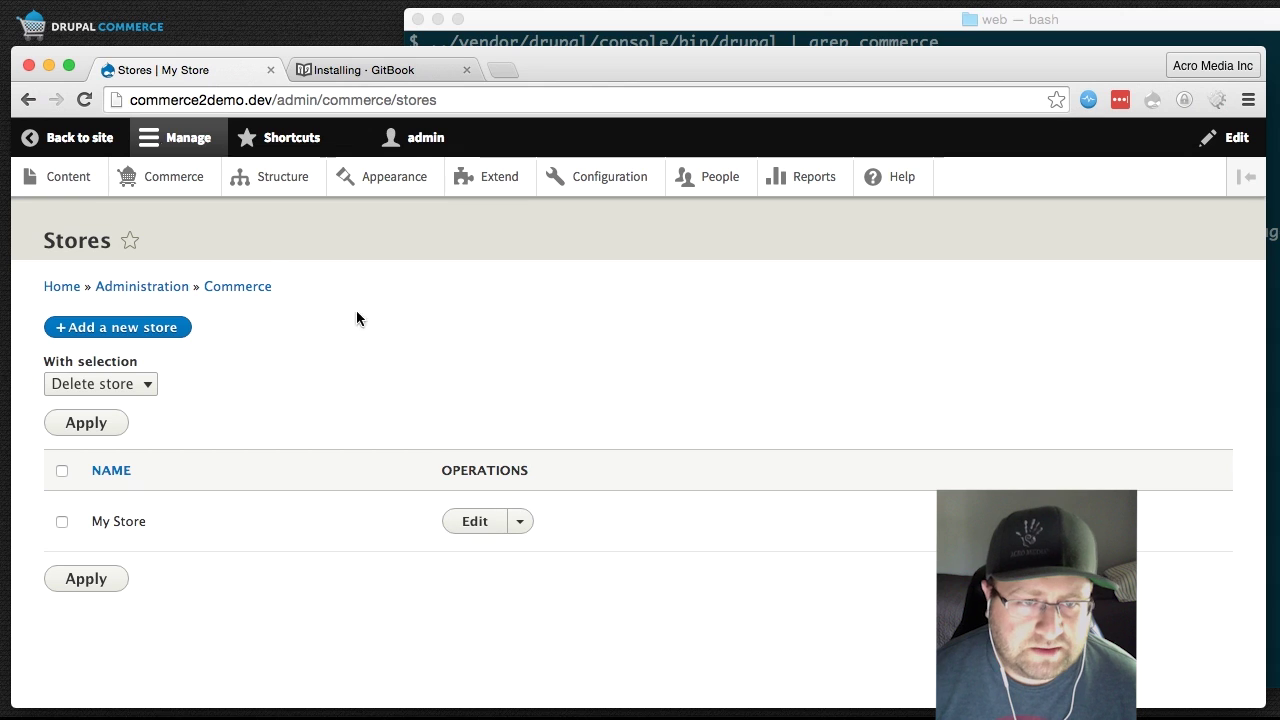
Step: Start adding a product from the Commerce products list and title it "Product!", leaving the body empty
left_click(164, 190)
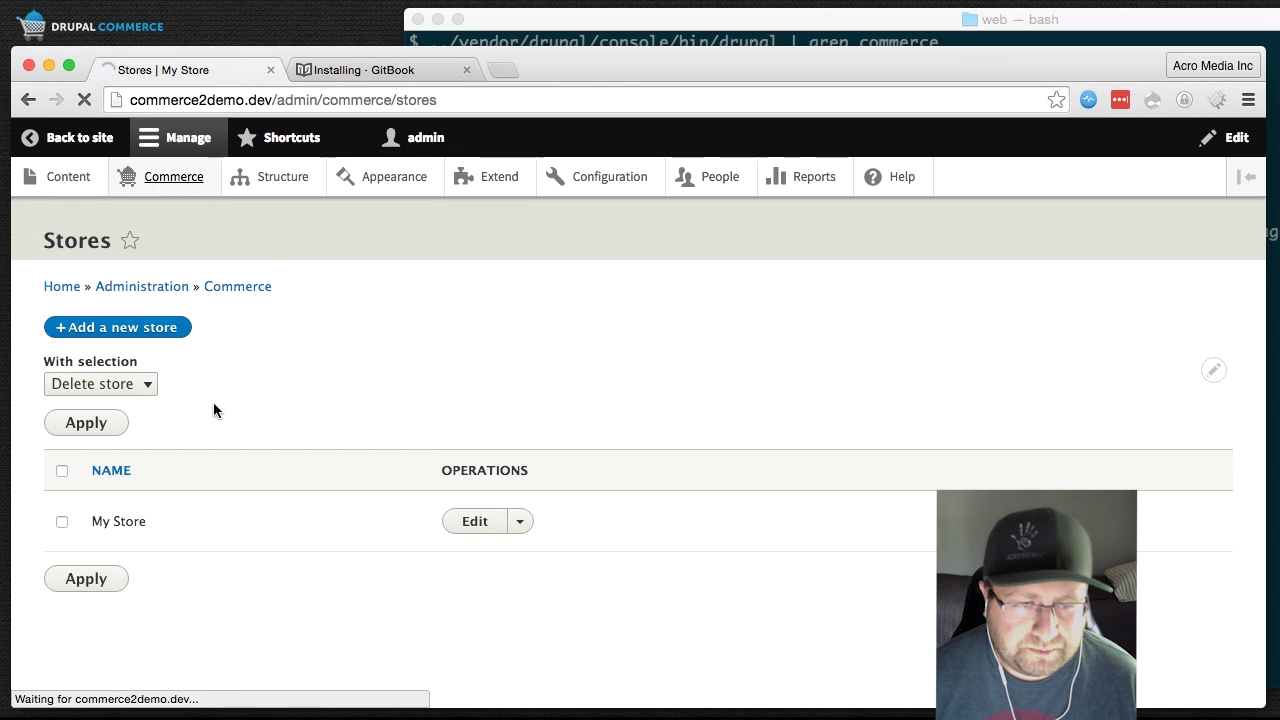
left_click(103, 490)
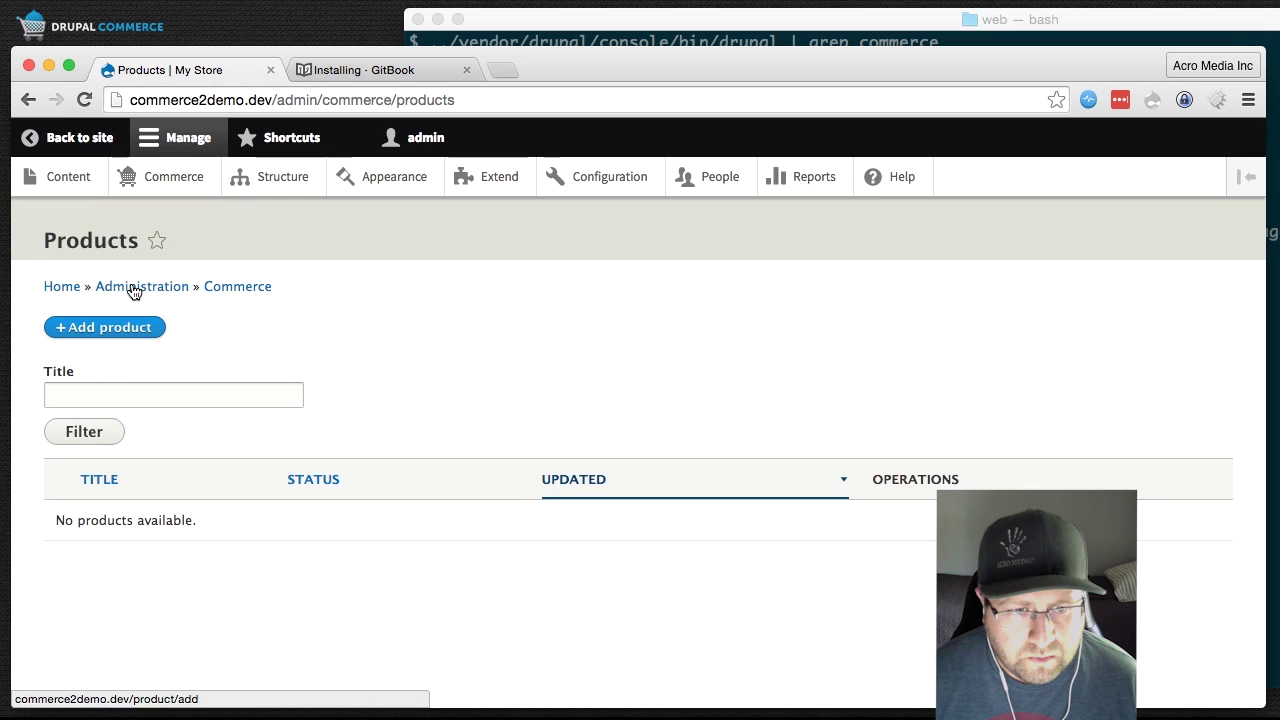
left_click(105, 336)
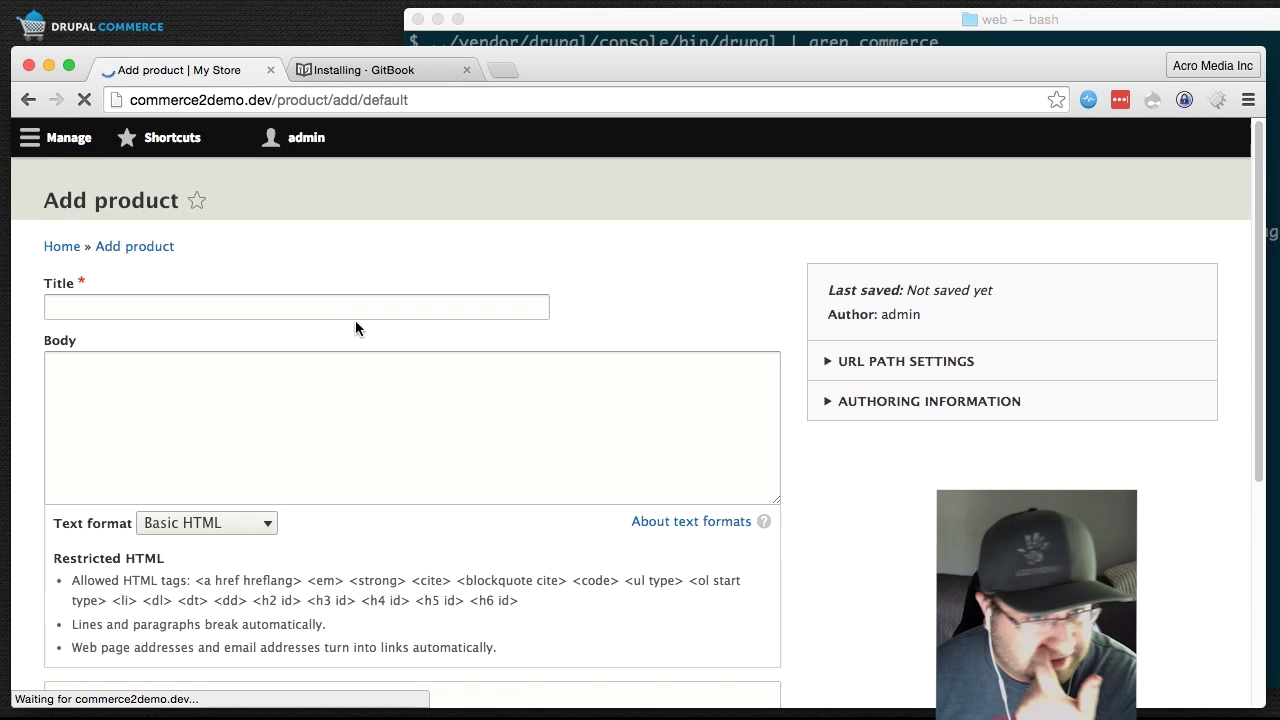
left_click(324, 338)
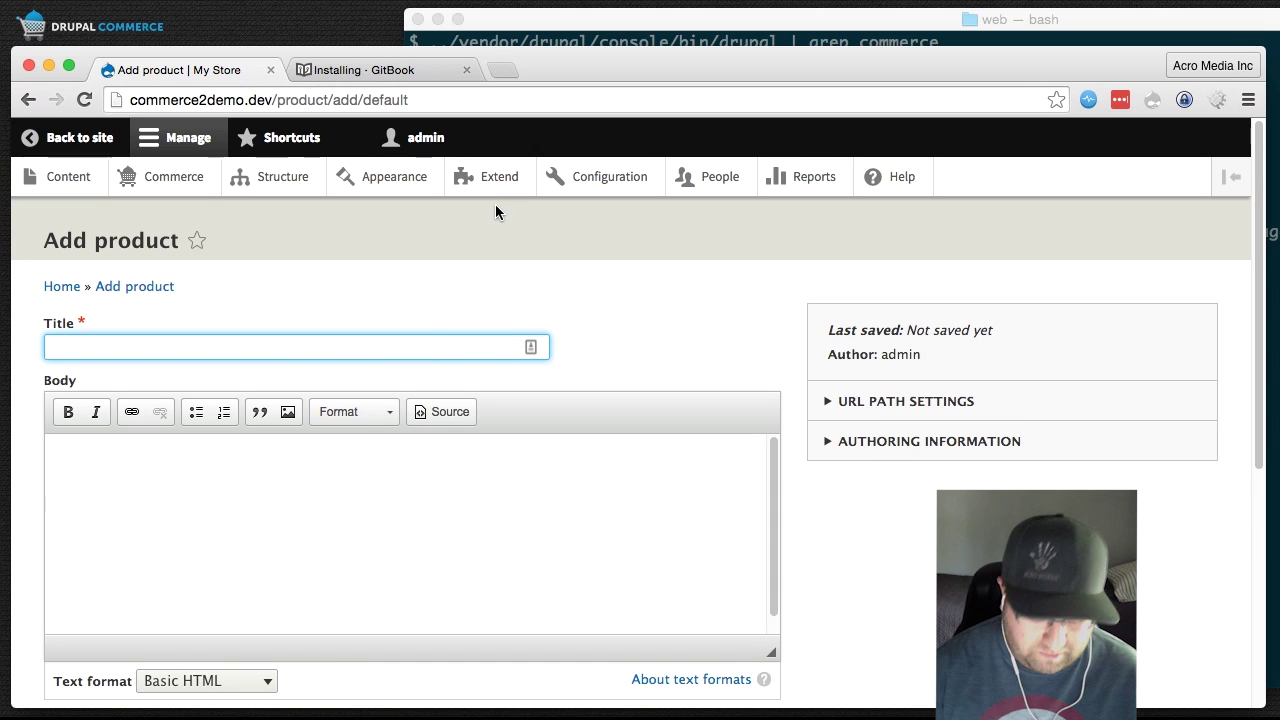
type("Product 1")
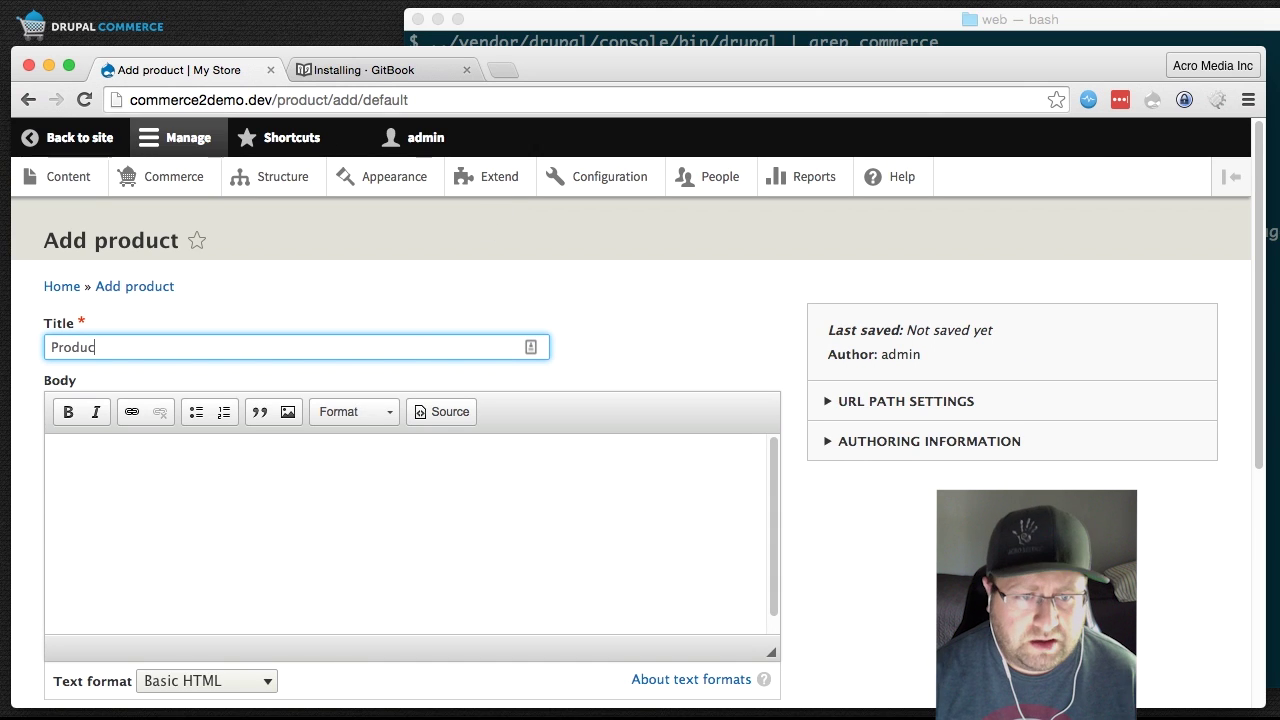
key("BackSpace")
key("BackSpace")
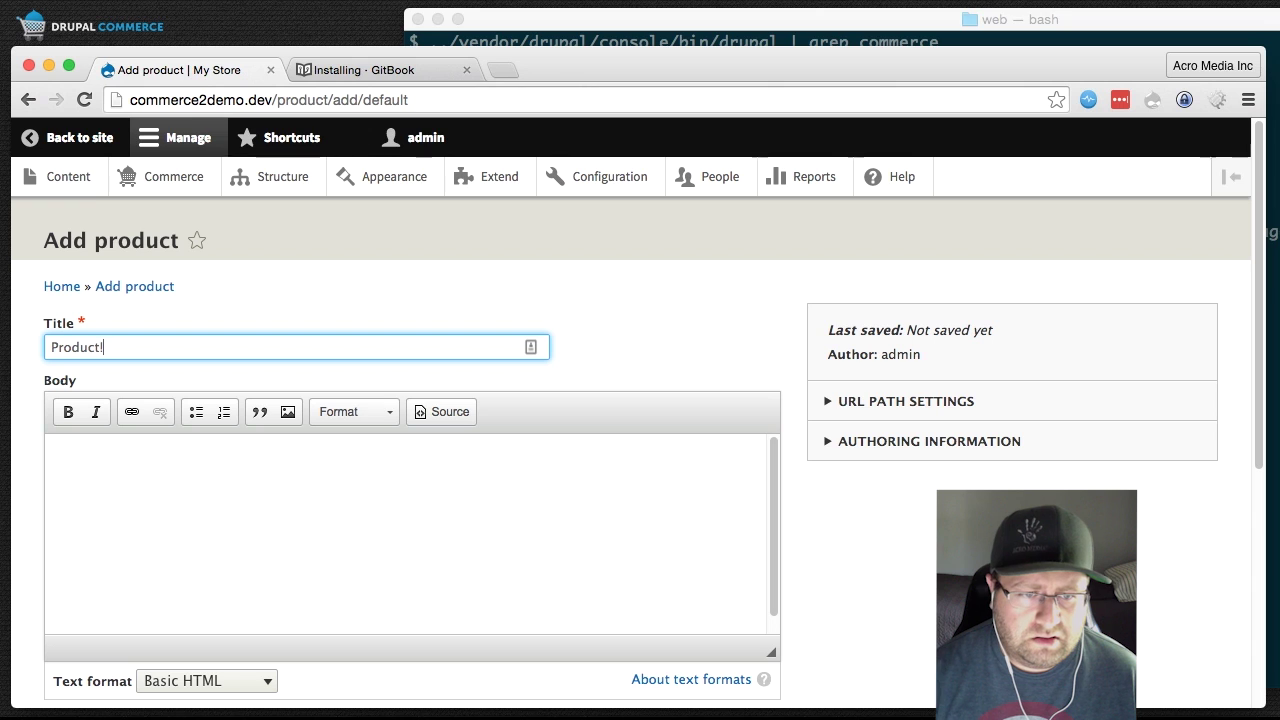
type("!")
scroll(600, 355, "down", 3)
left_click(391, 371)
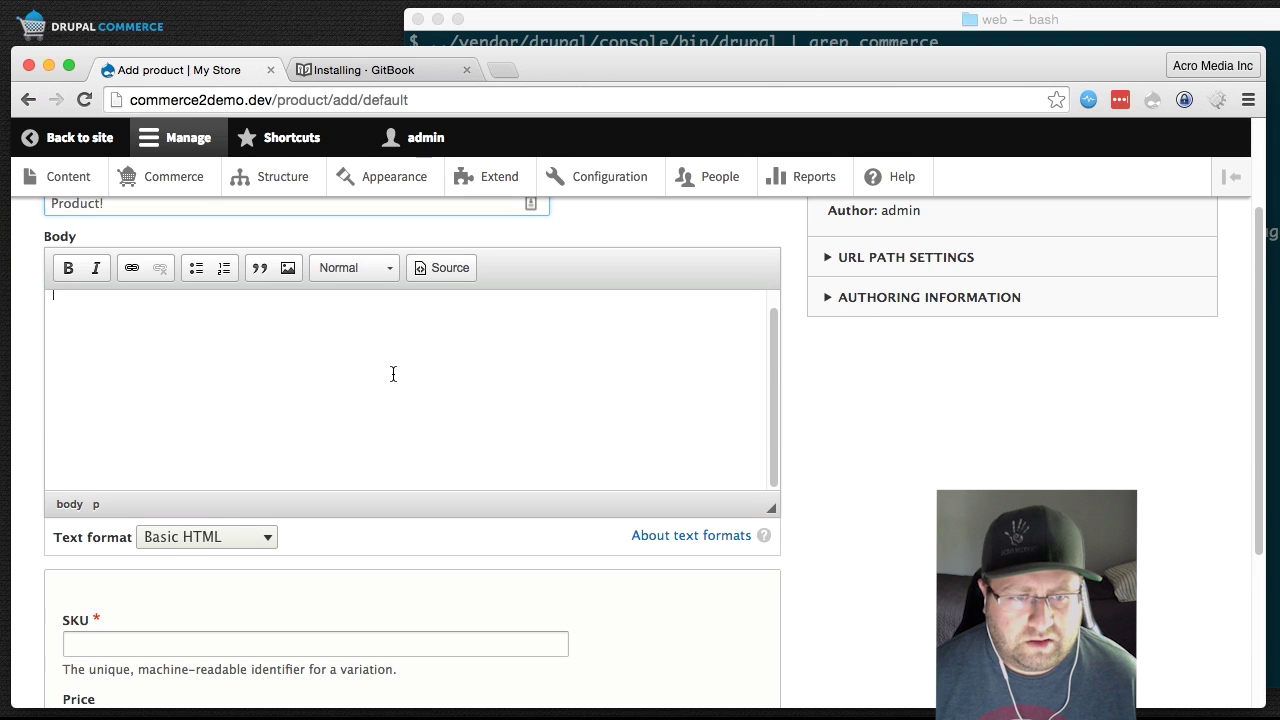
Step: Create an active product variation with SKU PROD-1 and price 10.99 USD, and save and publish the product
scroll(427, 410, "down", 2)
scroll(427, 410, "down", 3)
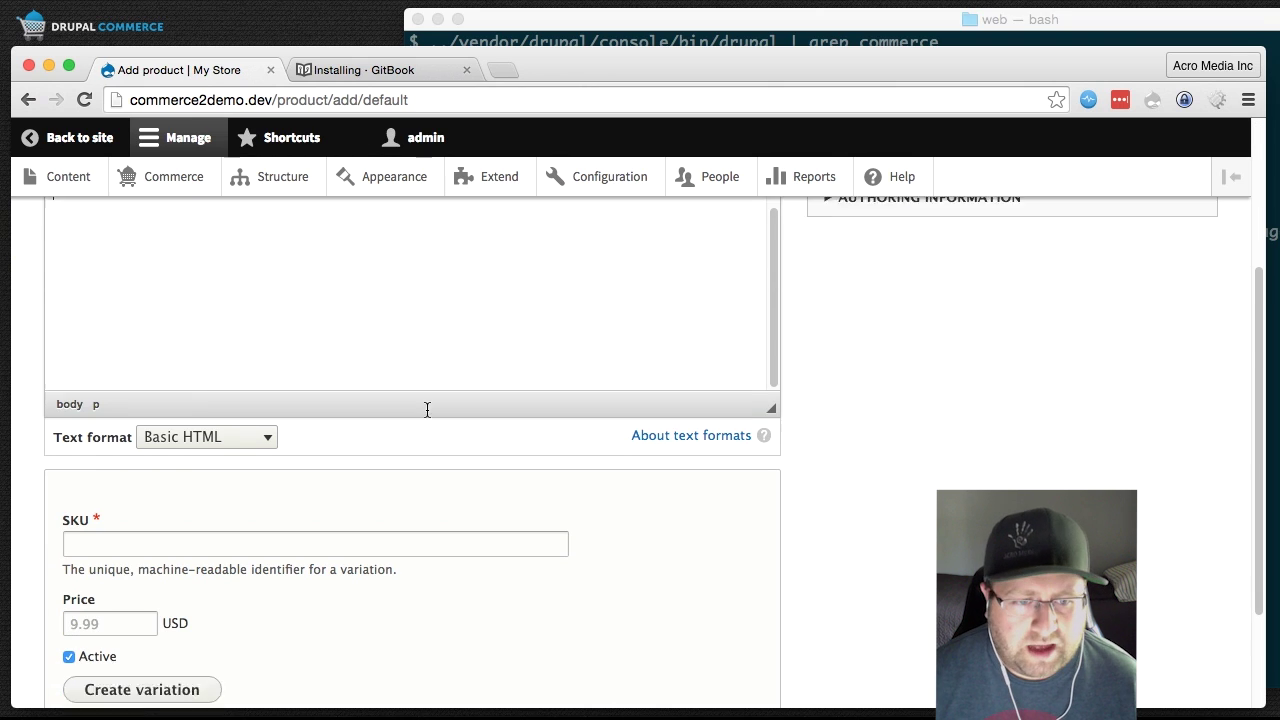
left_click(303, 403)
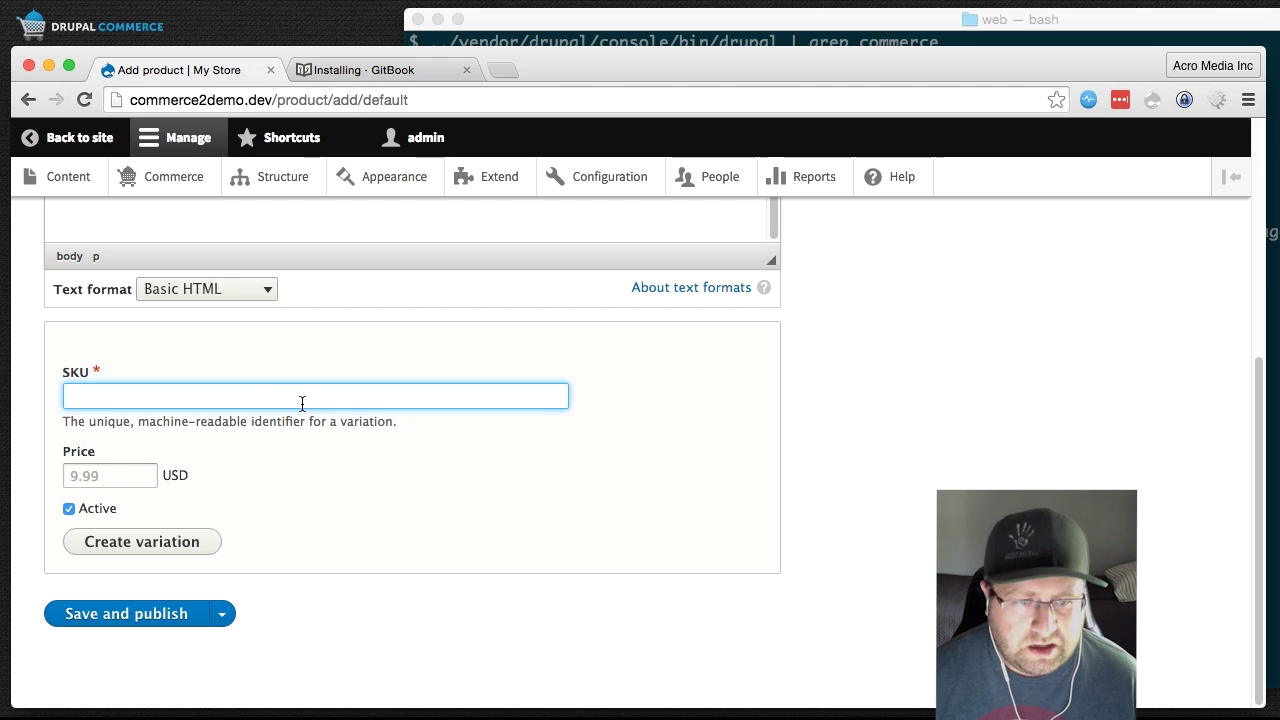
type("PROD")
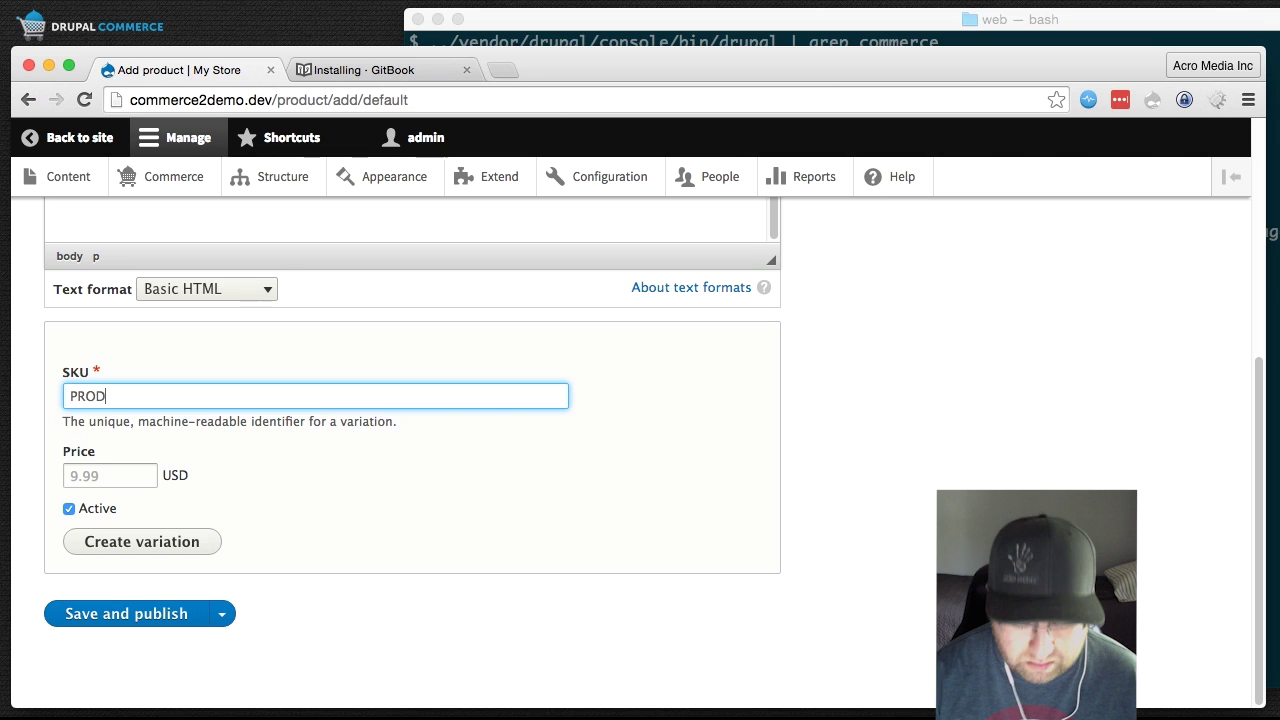
type("-1")
key("Tab")
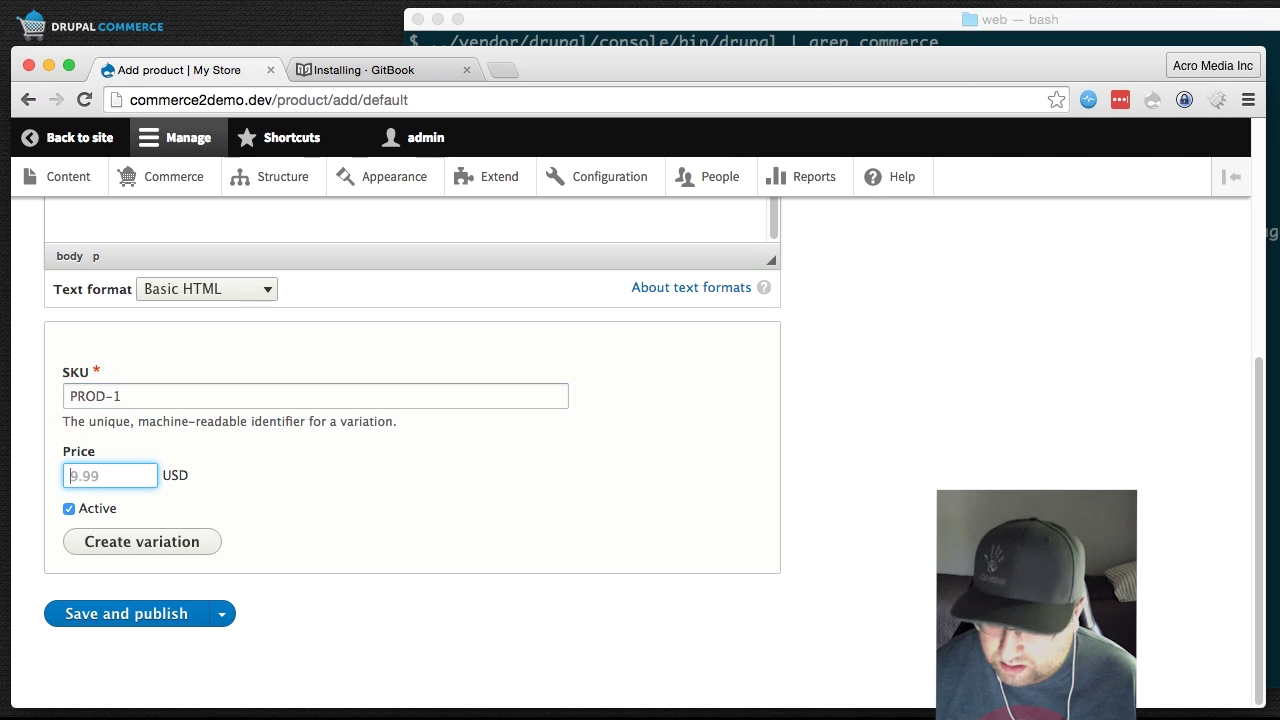
type("10.99")
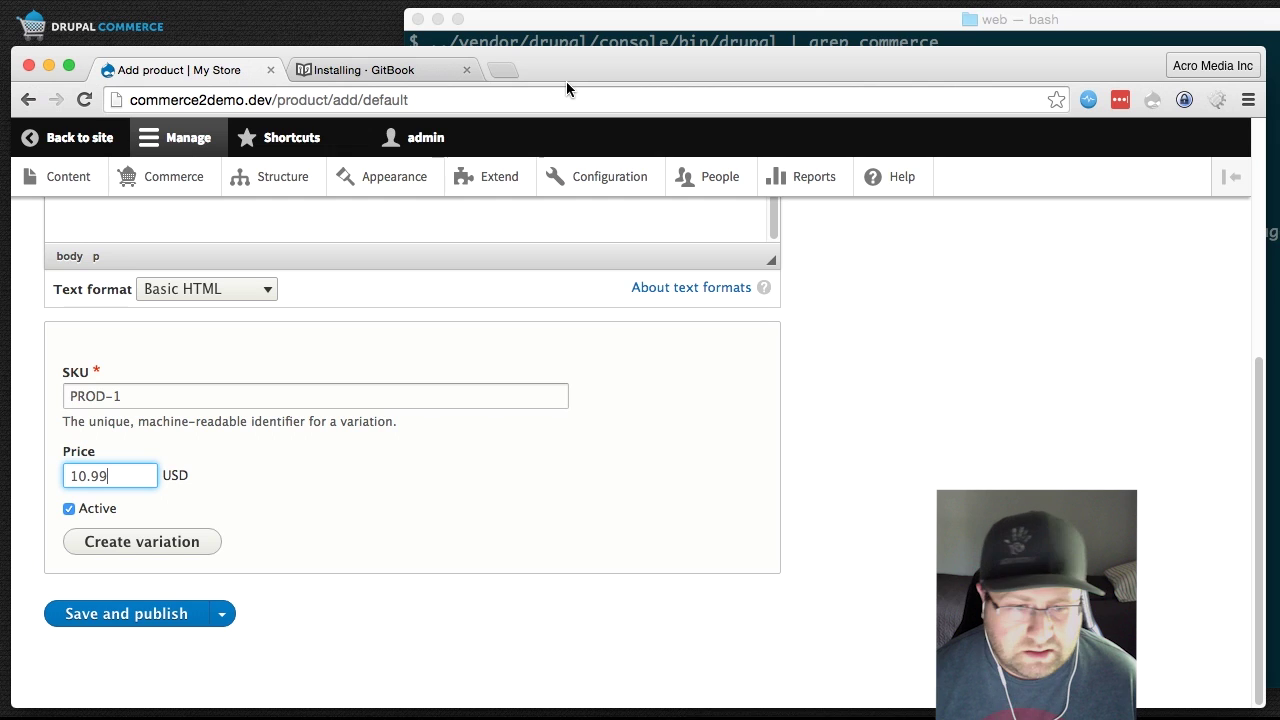
double_click(172, 475)
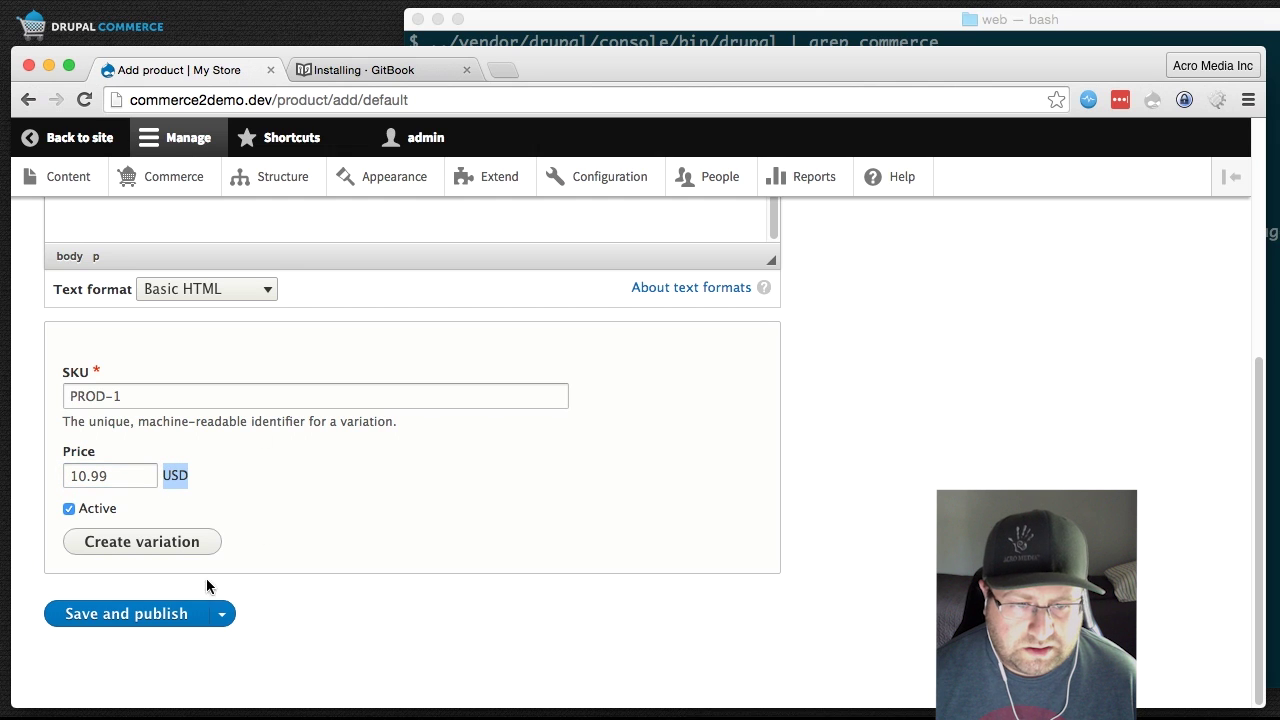
left_click(133, 540)
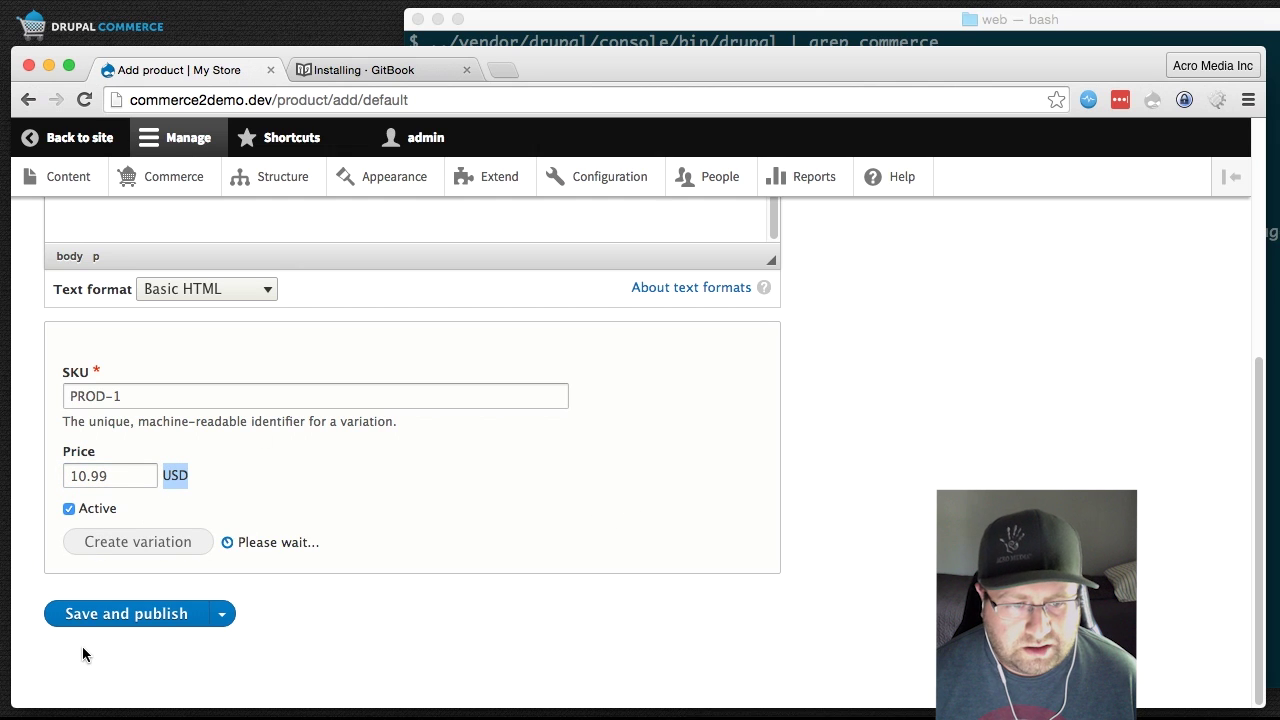
left_click(96, 620)
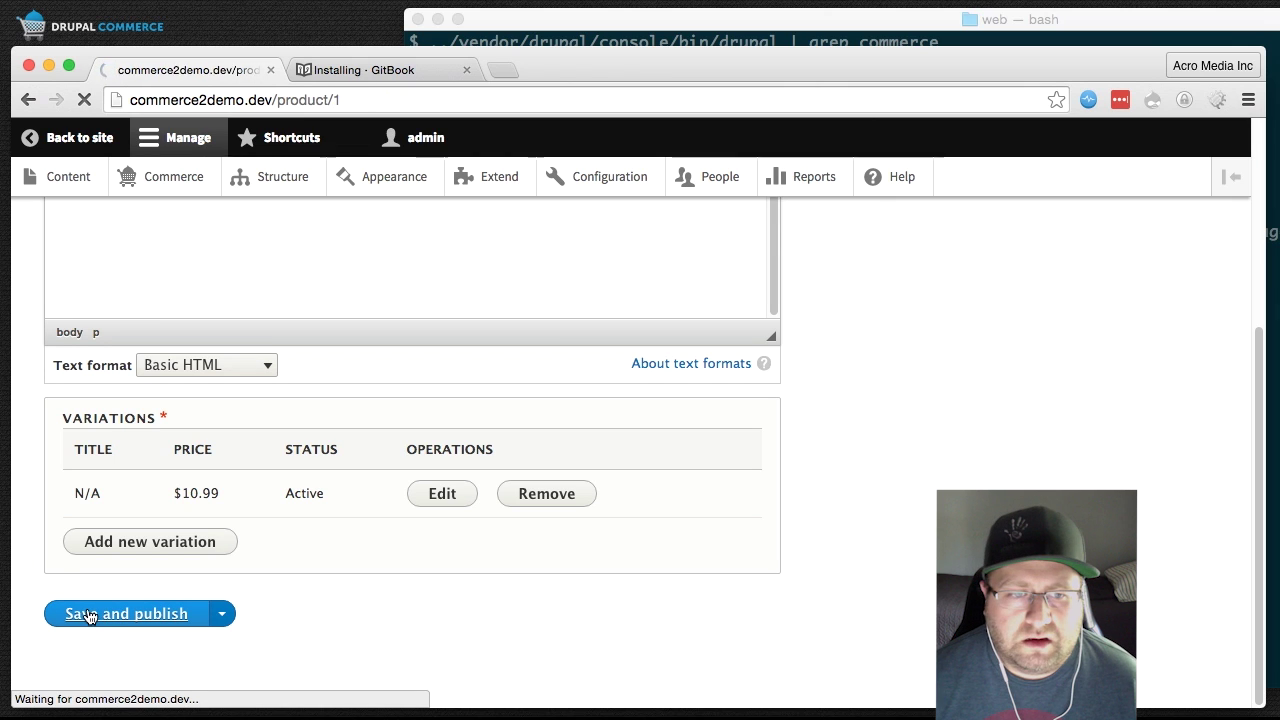
Step: Add the published product to the cart, check the cart block's contents and open the shopping cart page
scroll(580, 683, "down", 3)
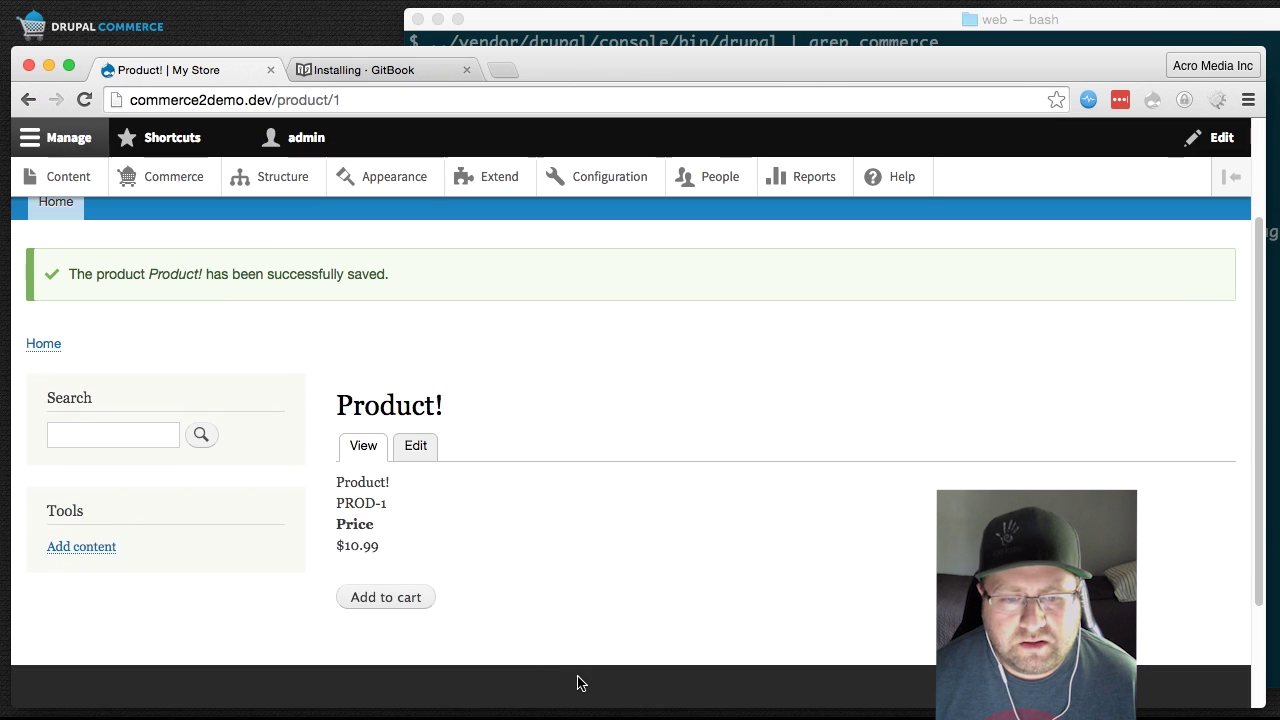
left_click(356, 598)
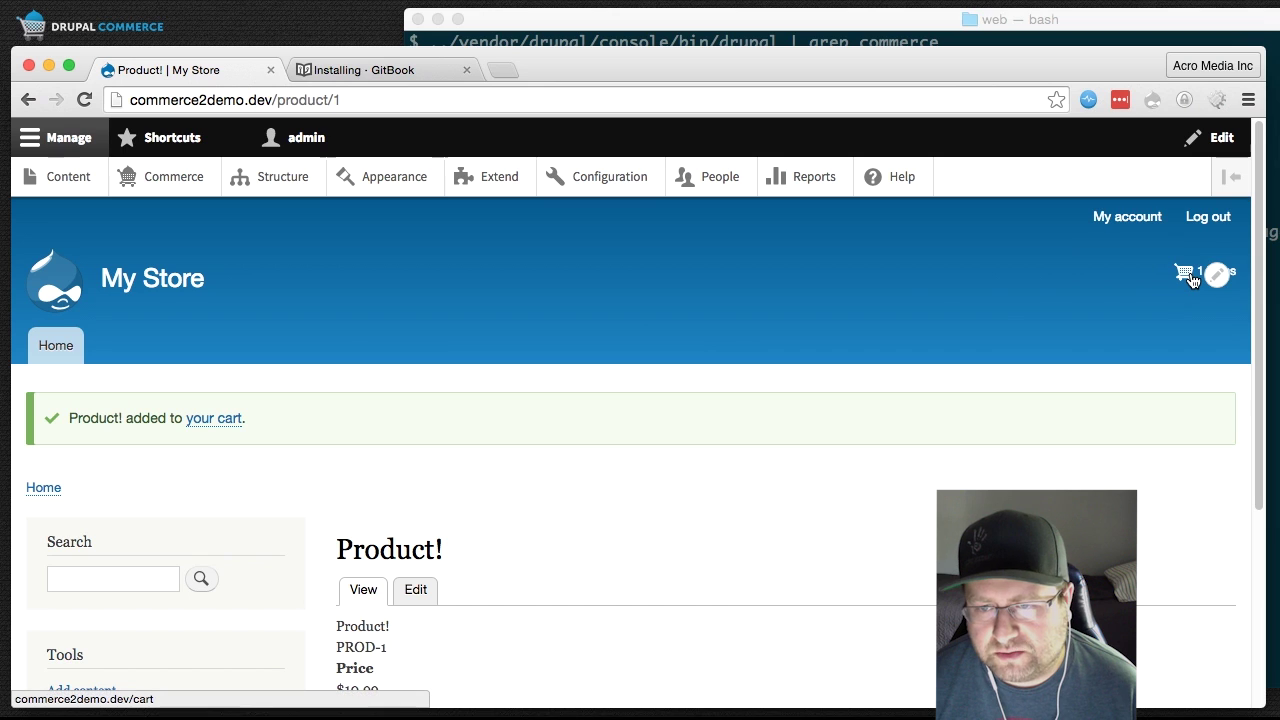
left_click(1214, 273)
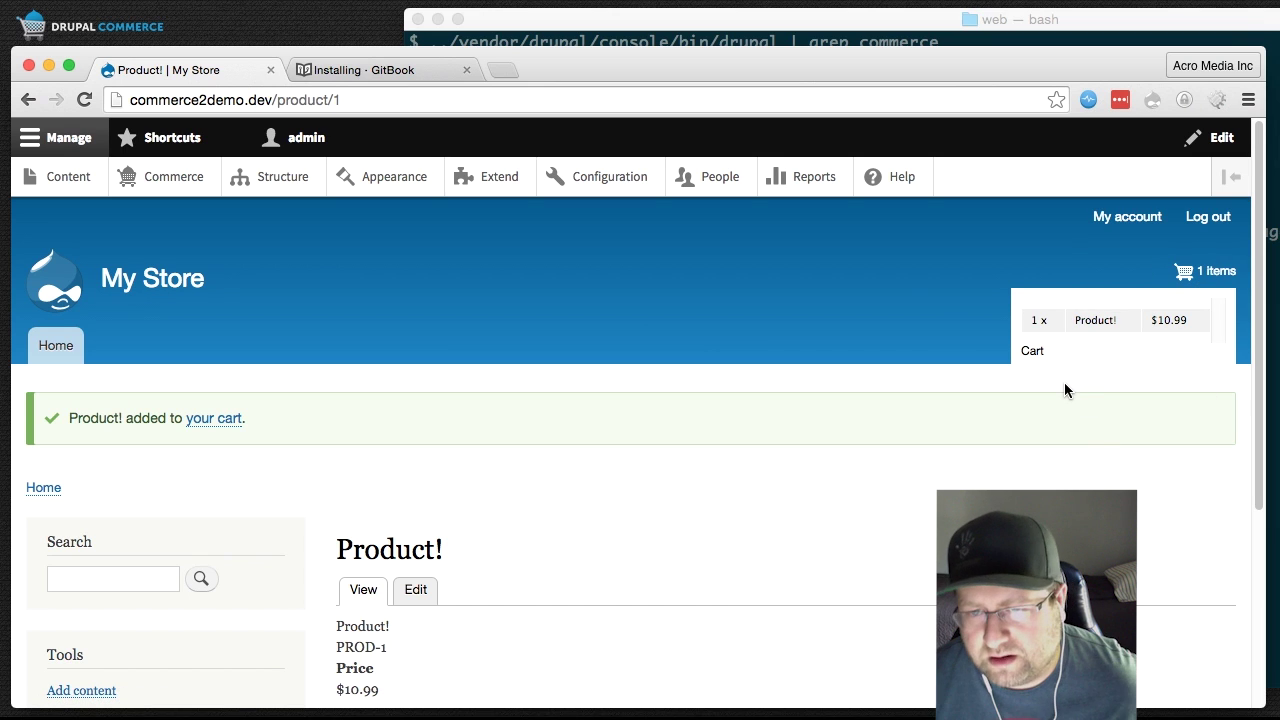
left_click(214, 419)
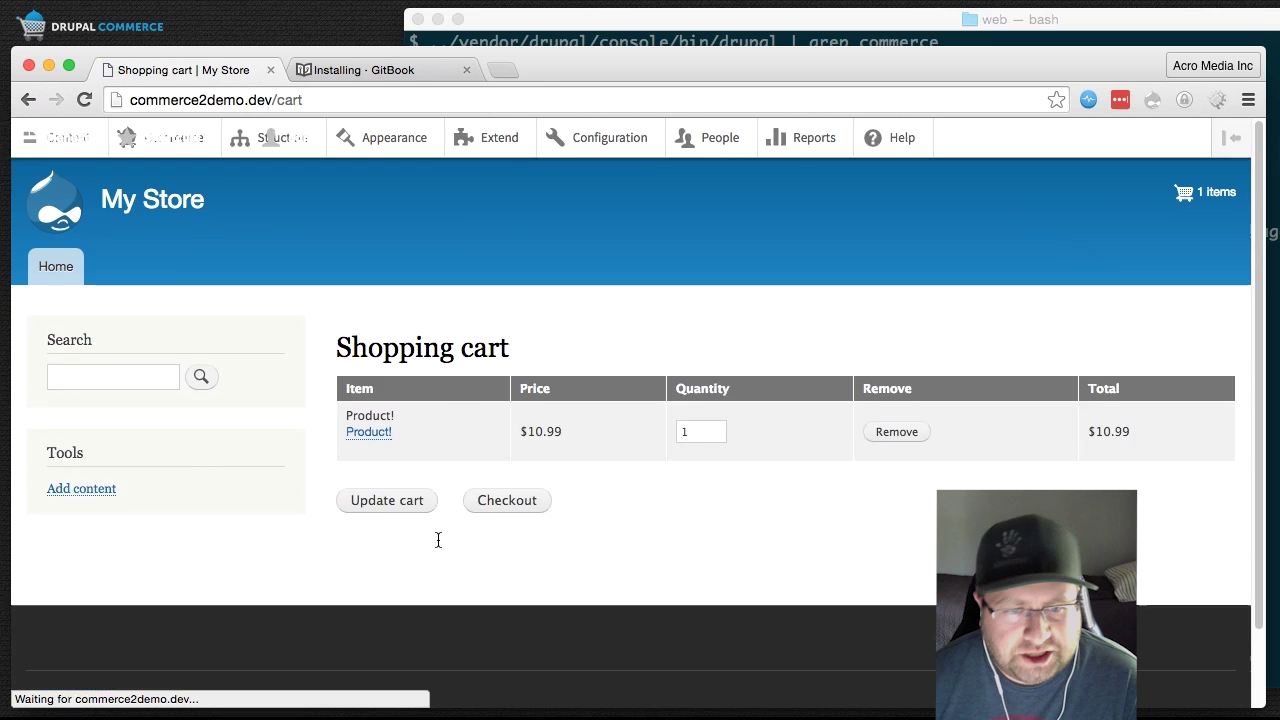